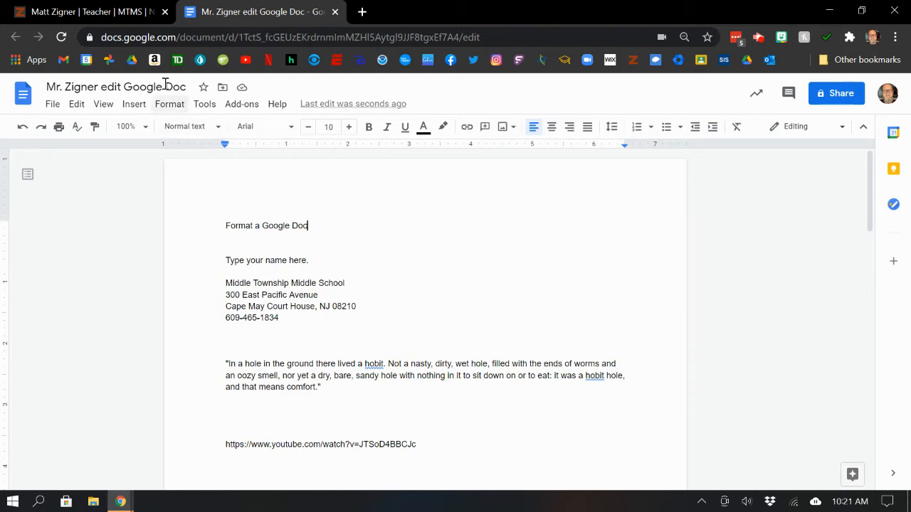
Rename the document to "Mr. Z's Google Doc".
drag(187, 87, 32, 92)
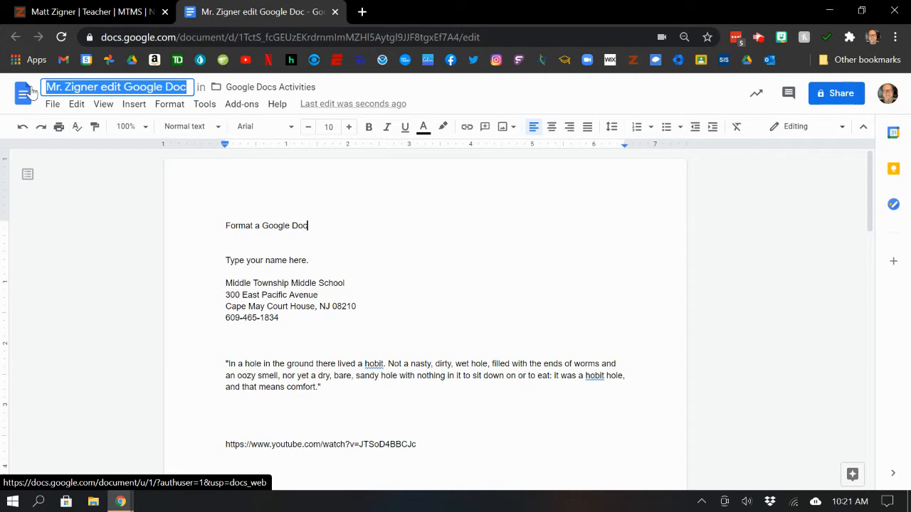
text(Mr. Z)
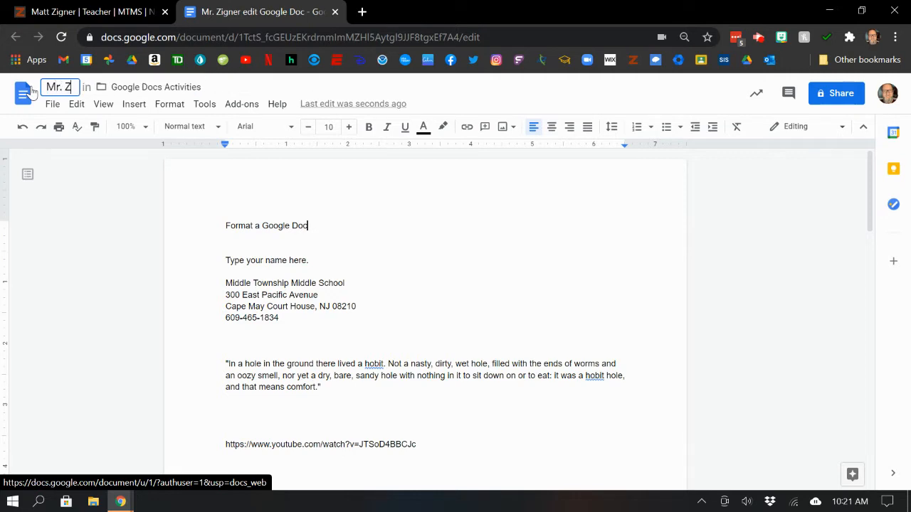
text('s)
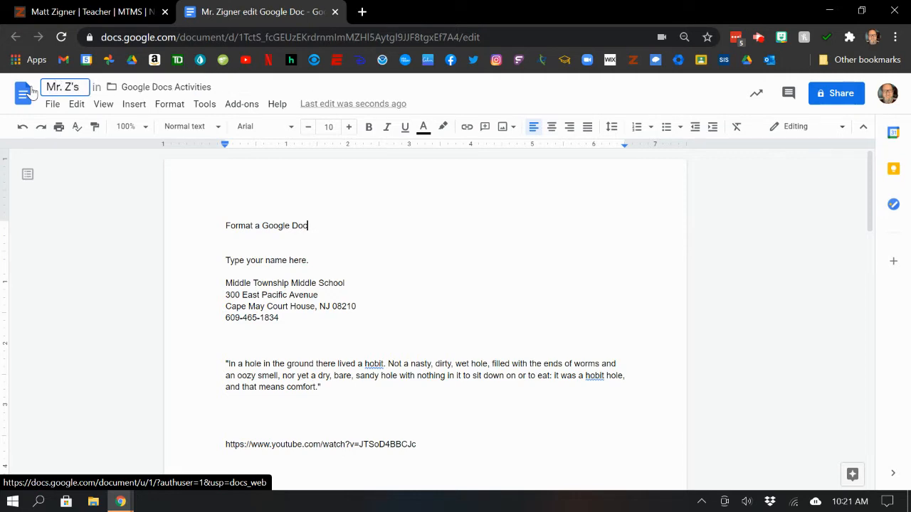
text( Google Doc)
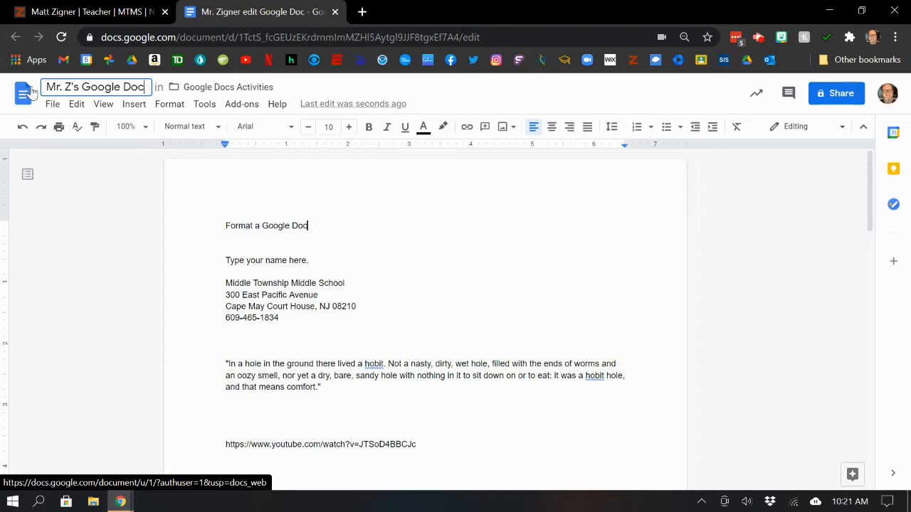
key(Return)
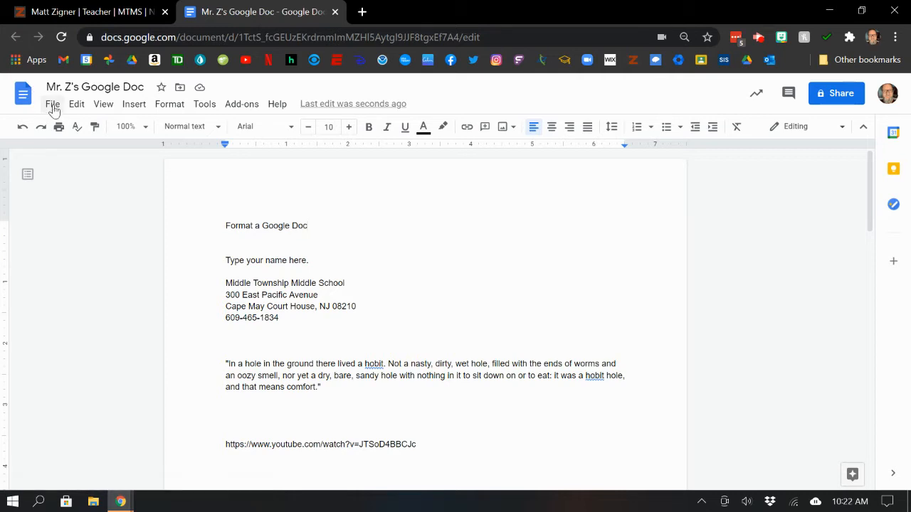
Set the page orientation to landscape and the page color to a muted light cyan.
click(53, 107)
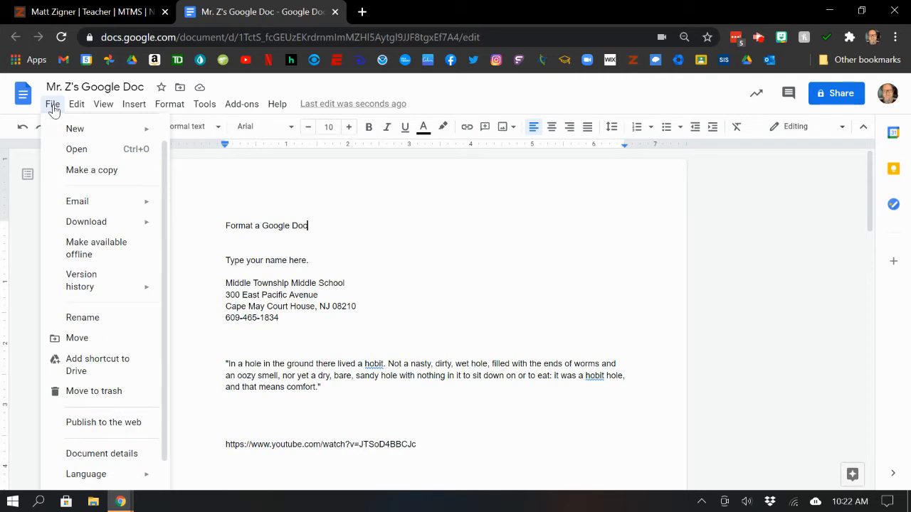
mouse_move(96, 208)
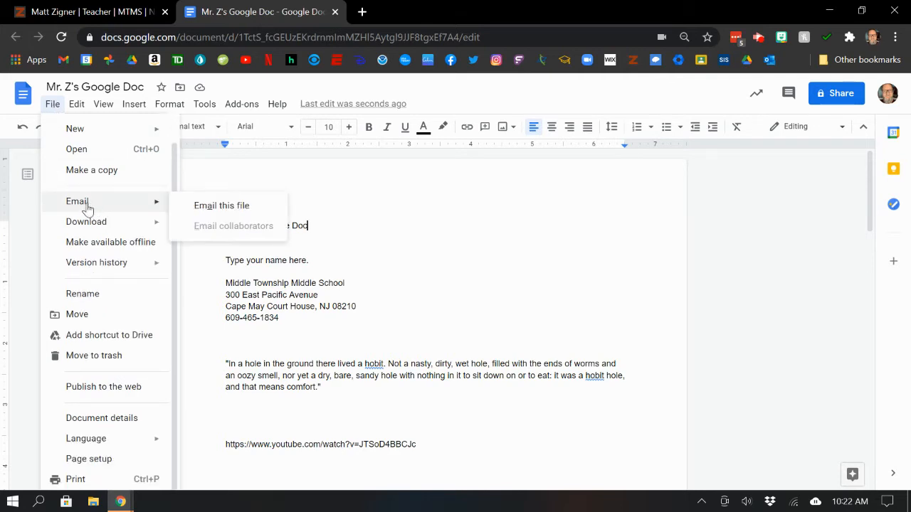
click(94, 460)
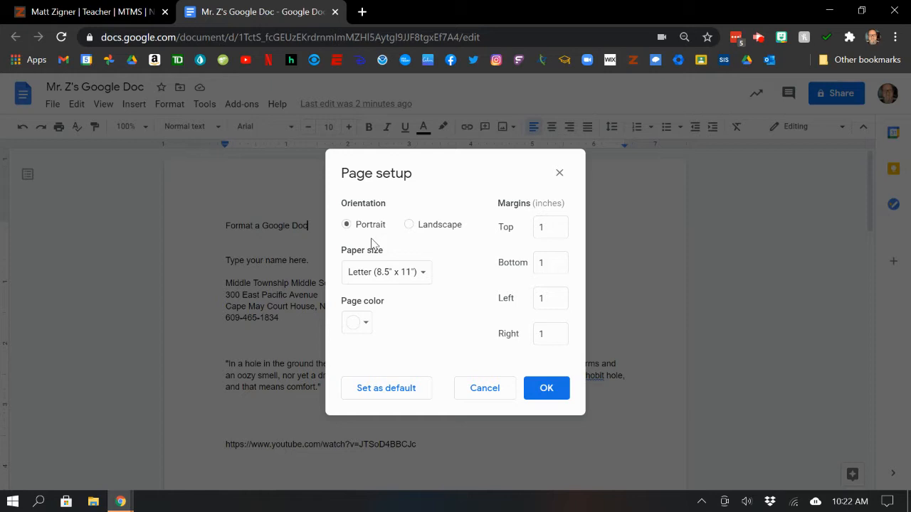
click(409, 225)
click(362, 326)
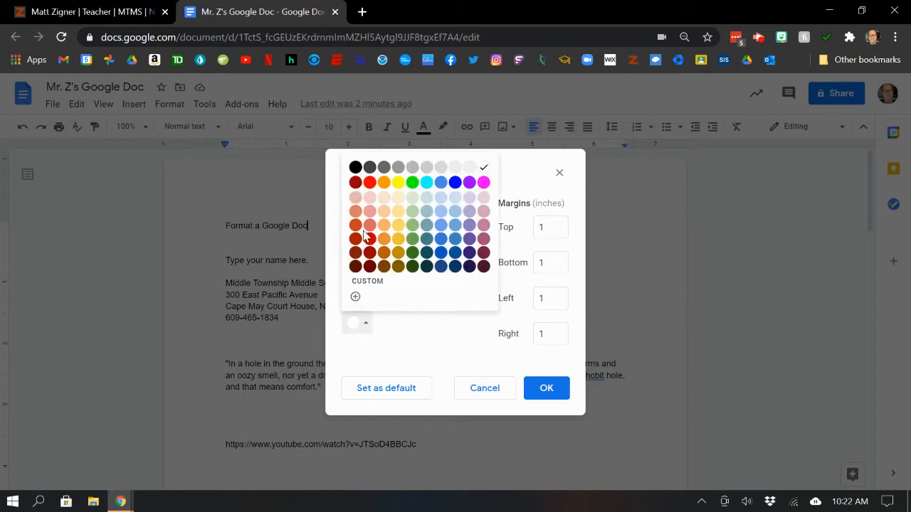
click(427, 211)
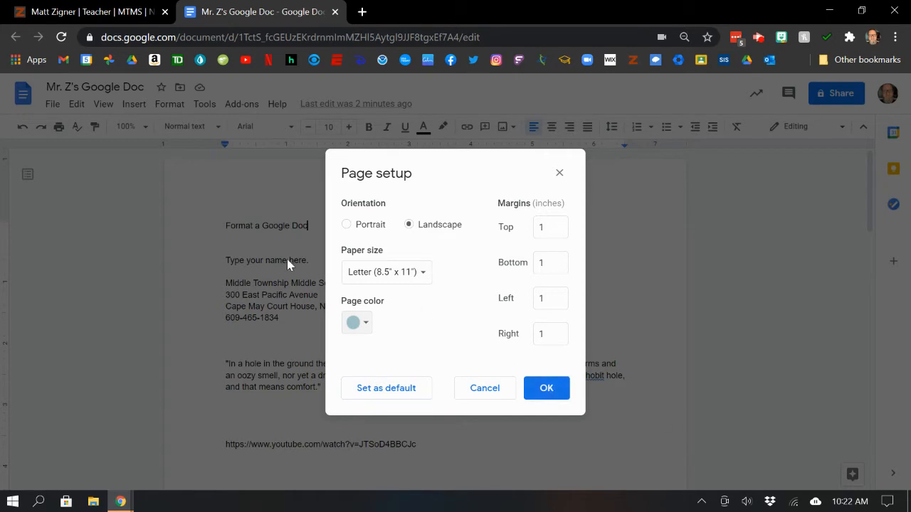
click(548, 392)
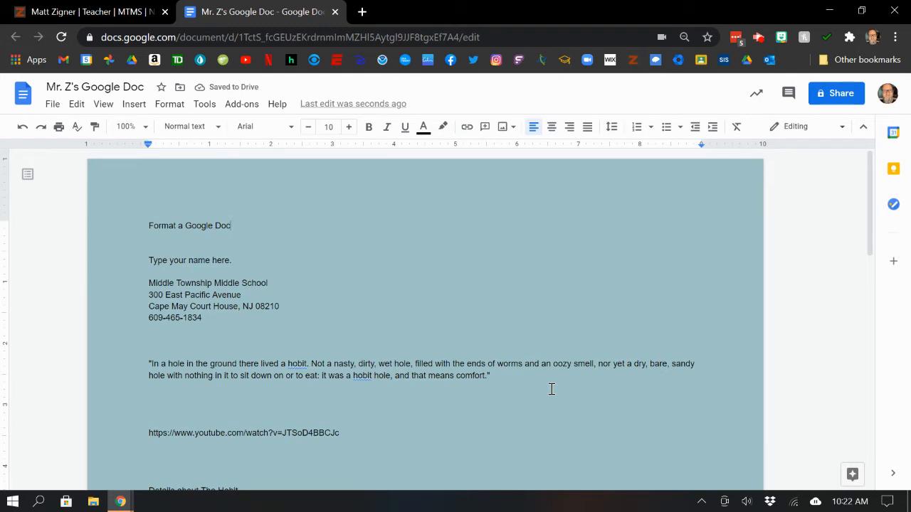
Format the "In a hole in the ground" quote in the Ultra font and center it.
drag(494, 376, 146, 364)
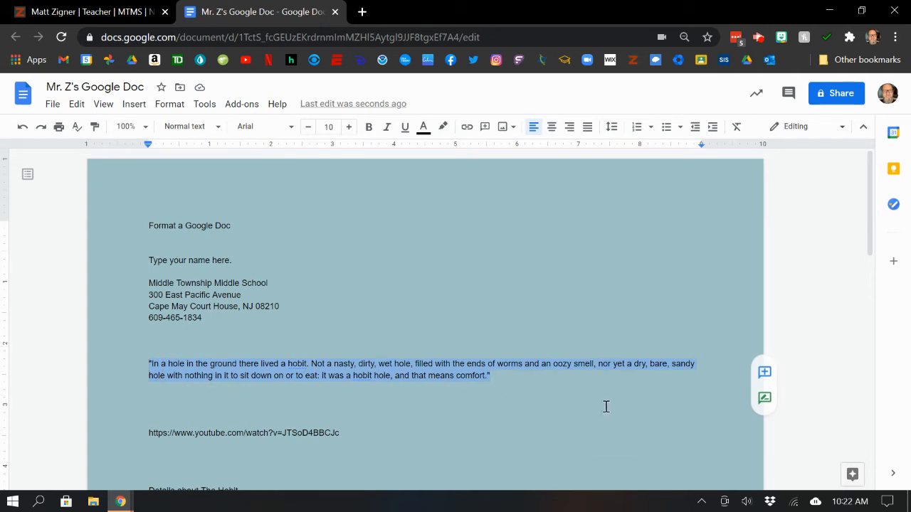
click(291, 128)
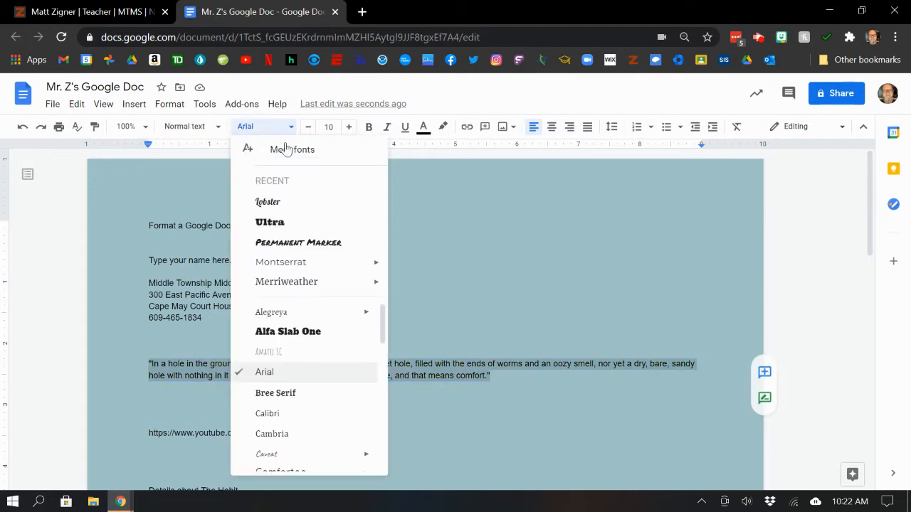
click(275, 223)
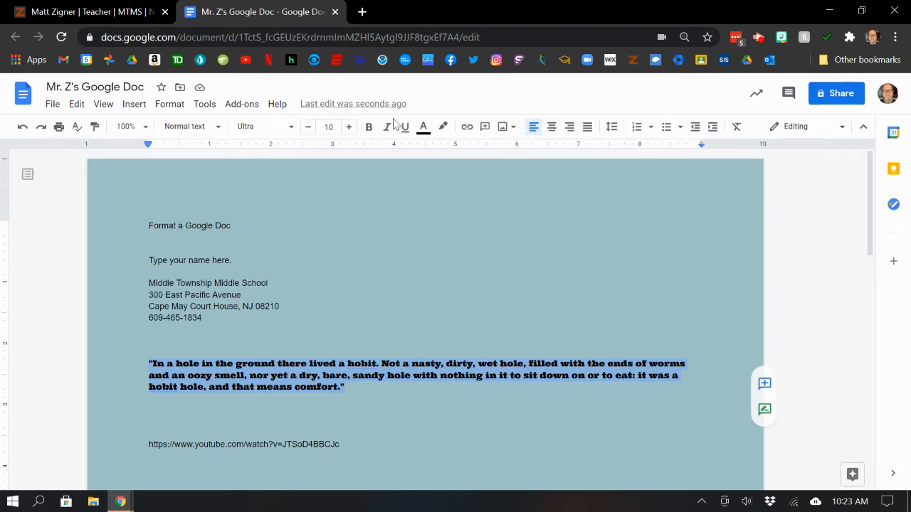
click(553, 128)
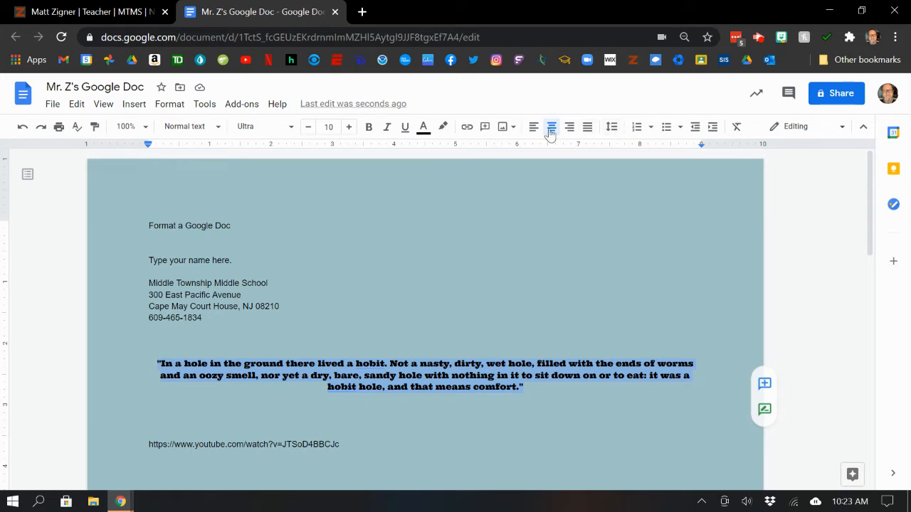
Set the line spacing of the centered quote to 1.5.
click(613, 128)
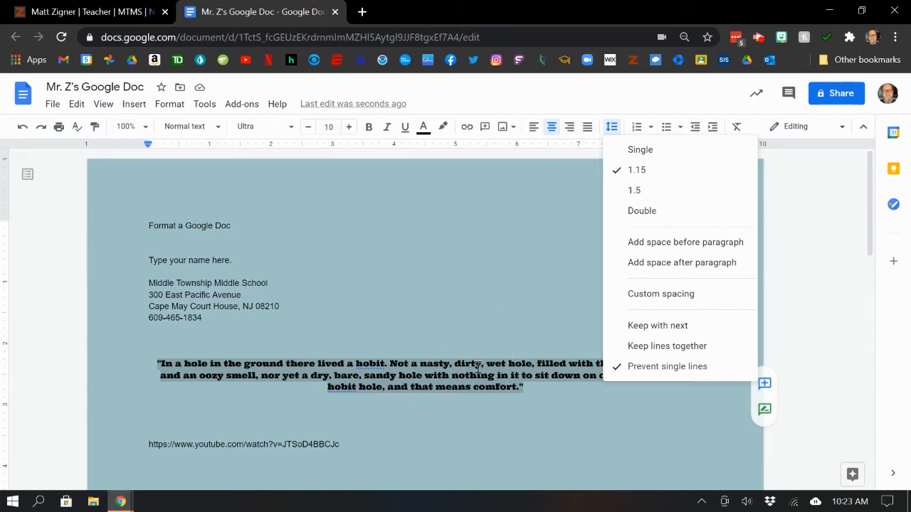
click(644, 193)
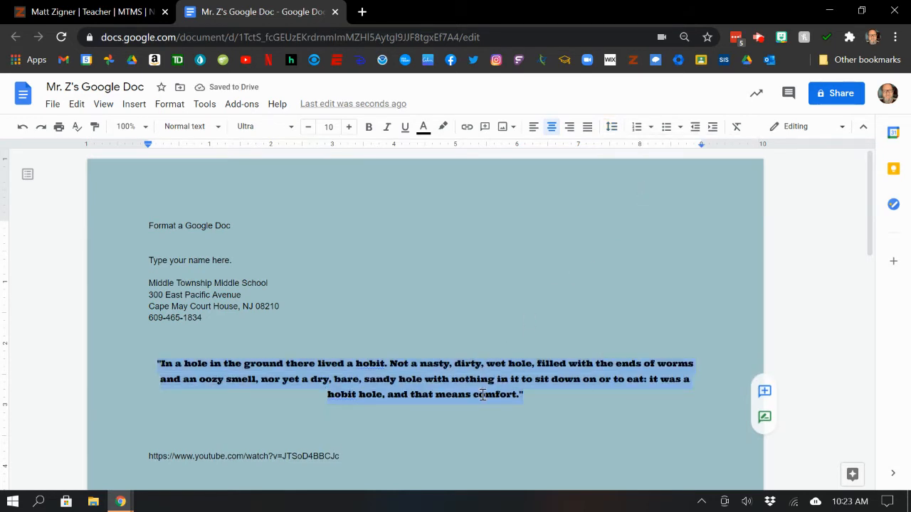
click(540, 400)
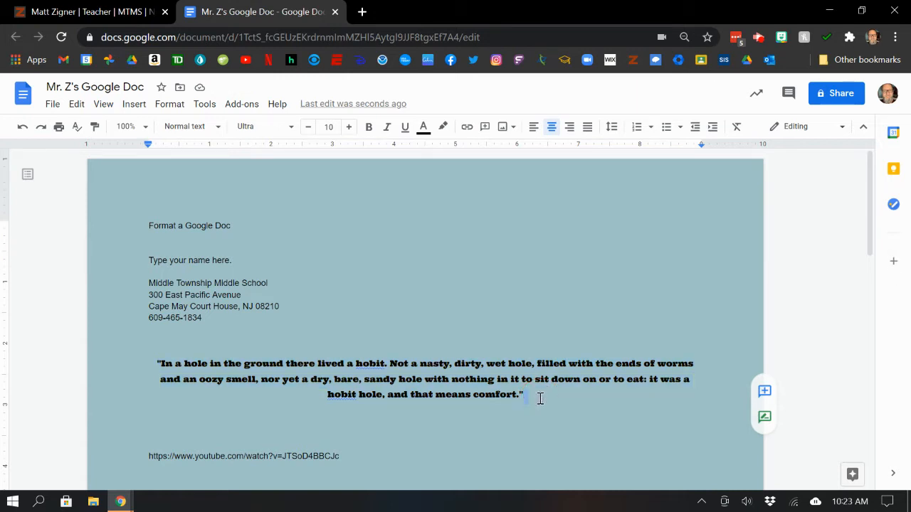
Turn the YouTube address below the quote into a hyperlink and check its link preview.
scroll(540, 399, down, 2)
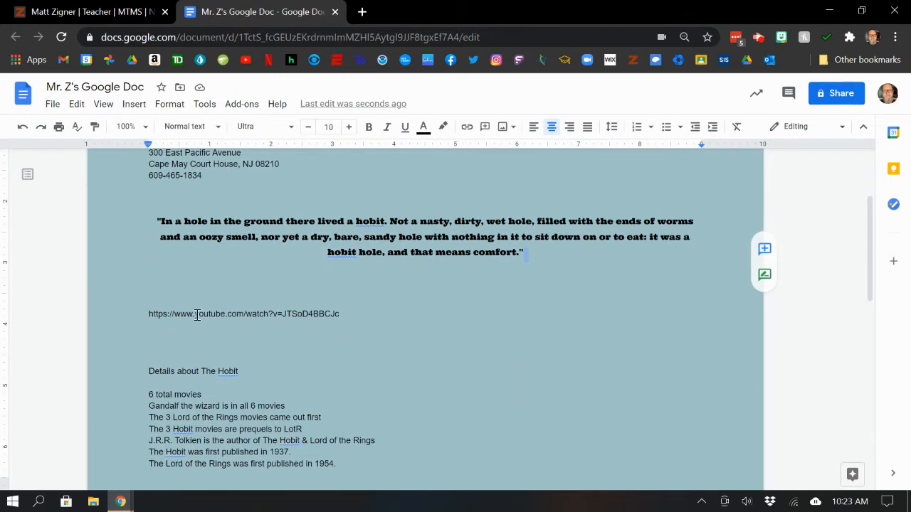
click(350, 314)
drag(350, 314, 148, 316)
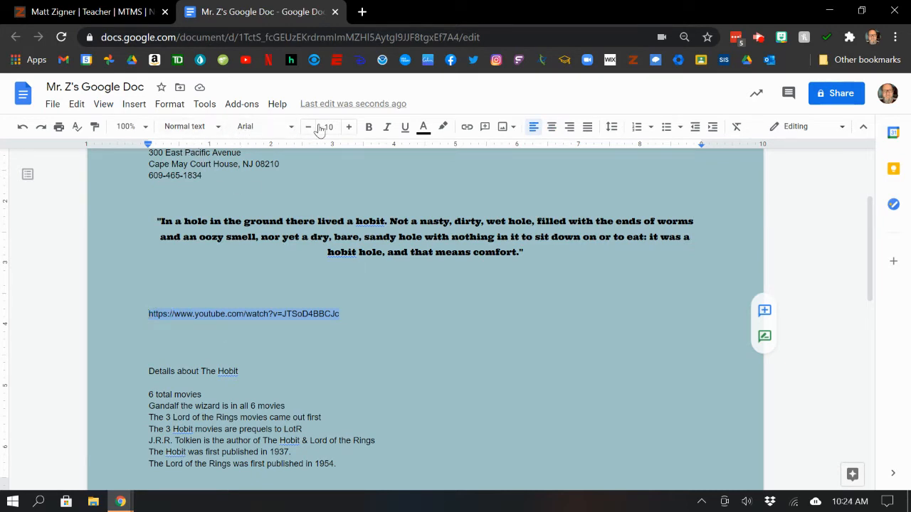
click(467, 128)
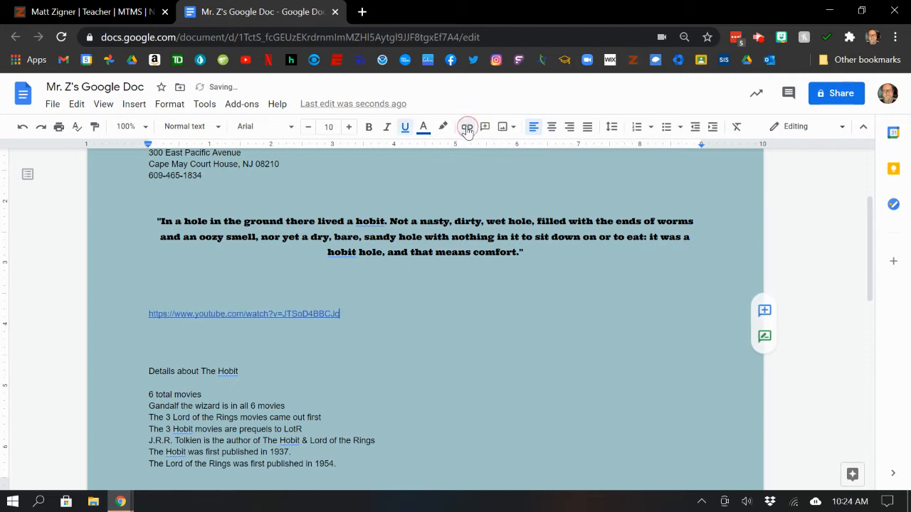
click(259, 314)
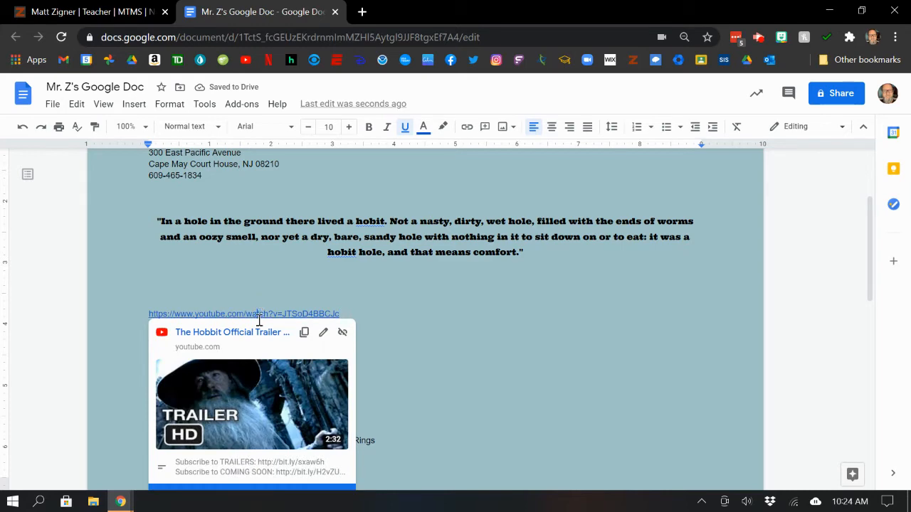
scroll(255, 364, down, 2)
scroll(254, 359, up, 1)
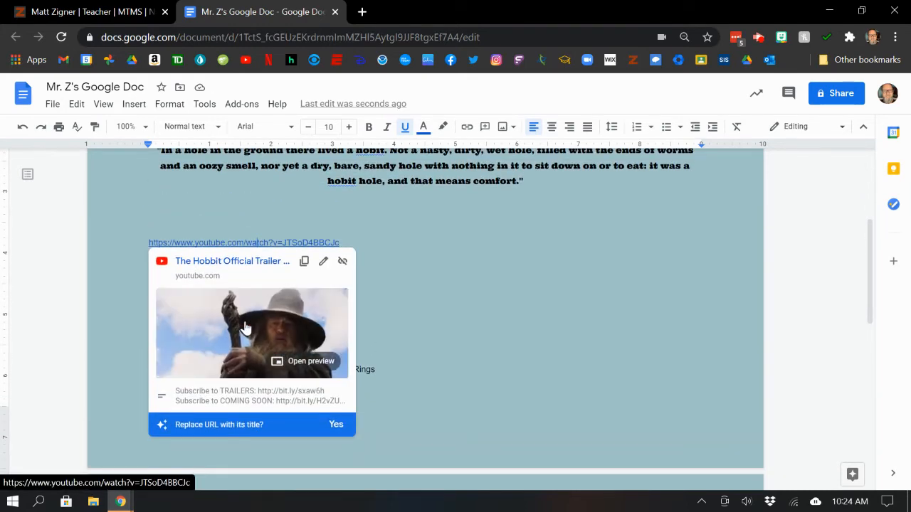
click(401, 264)
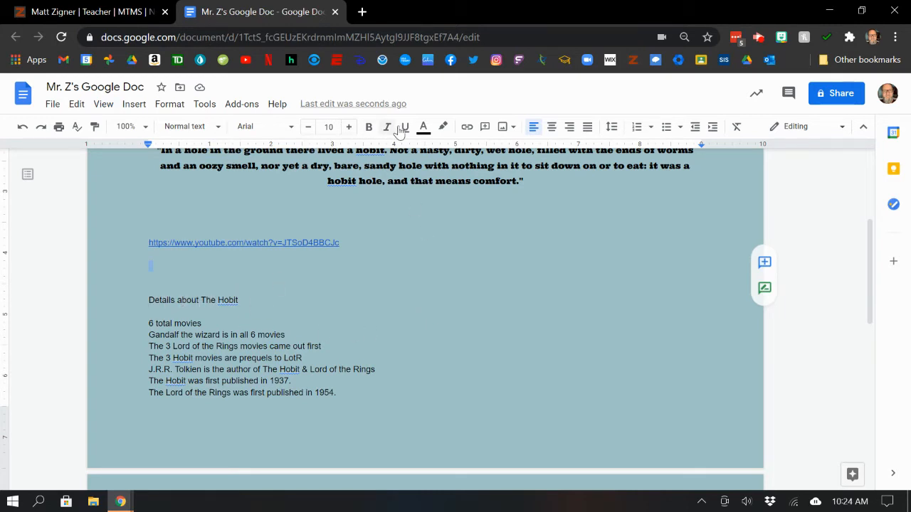
Highlight the heading "Details about The Hobit" in yellow.
click(442, 129)
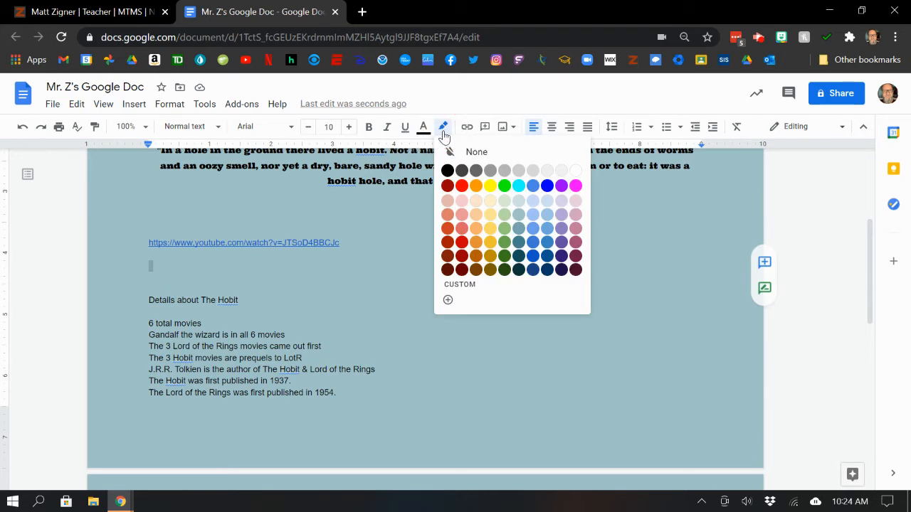
click(490, 187)
click(231, 299)
drag(231, 299, 146, 299)
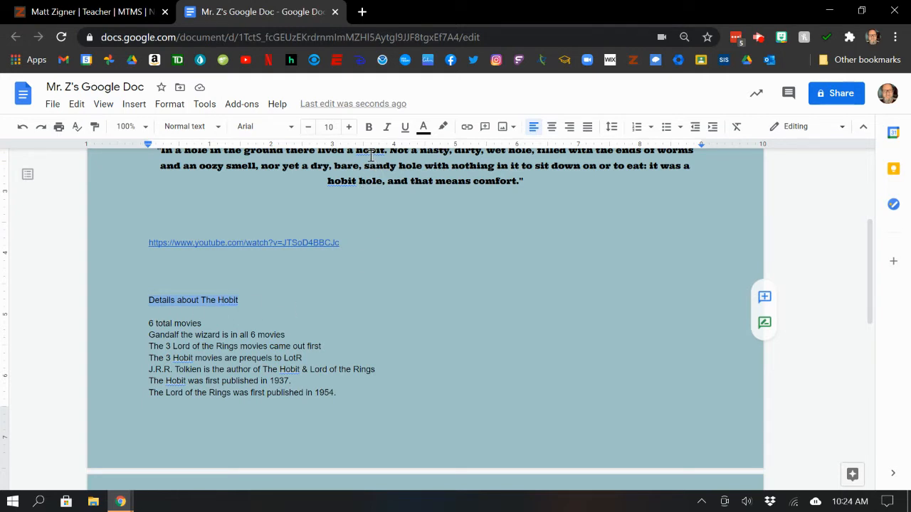
click(443, 128)
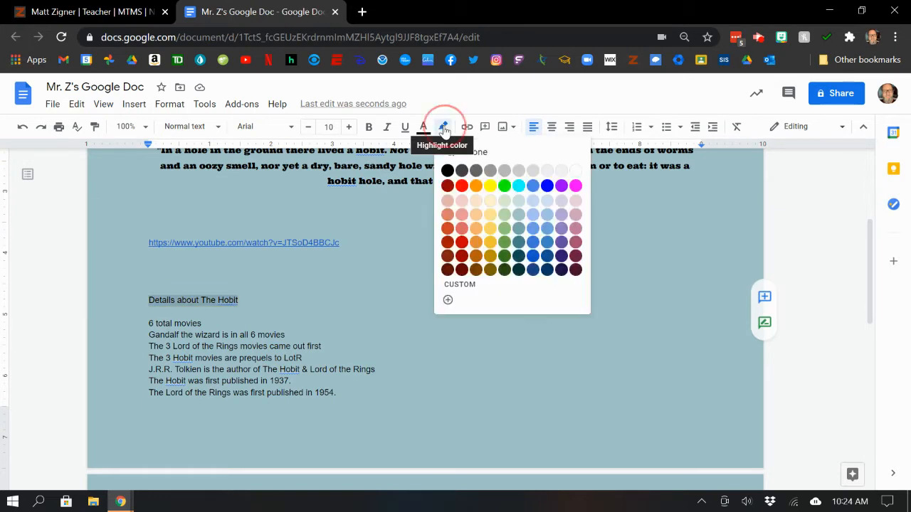
click(485, 201)
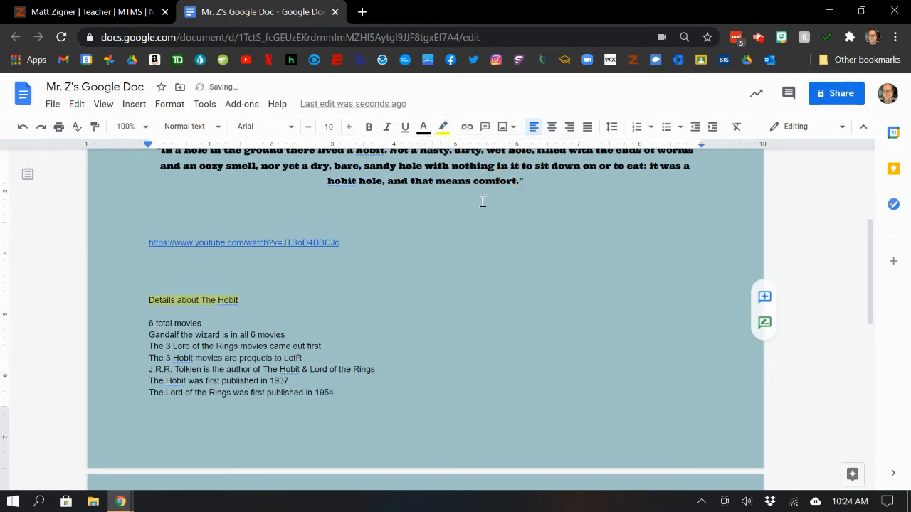
click(317, 301)
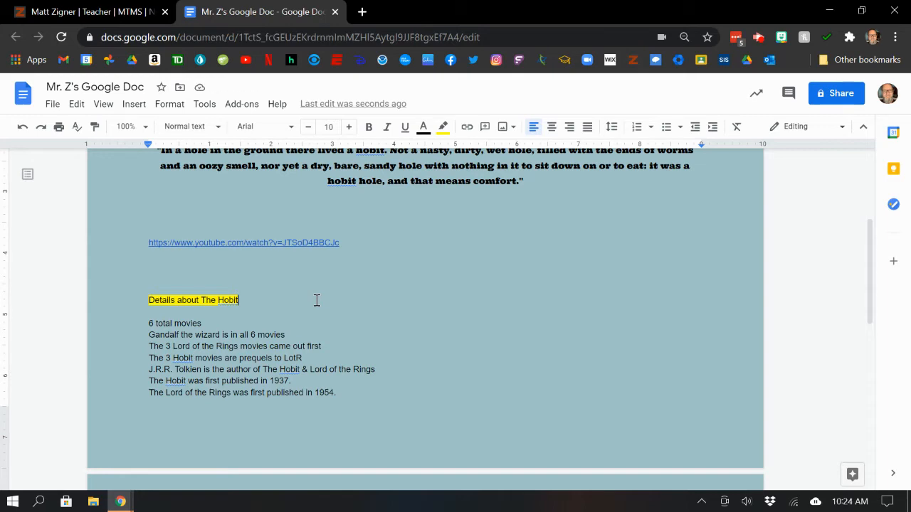
Search the web for images to insert, using the suggested query "the hobbit an unexpected journey".
scroll(361, 289, up, 3)
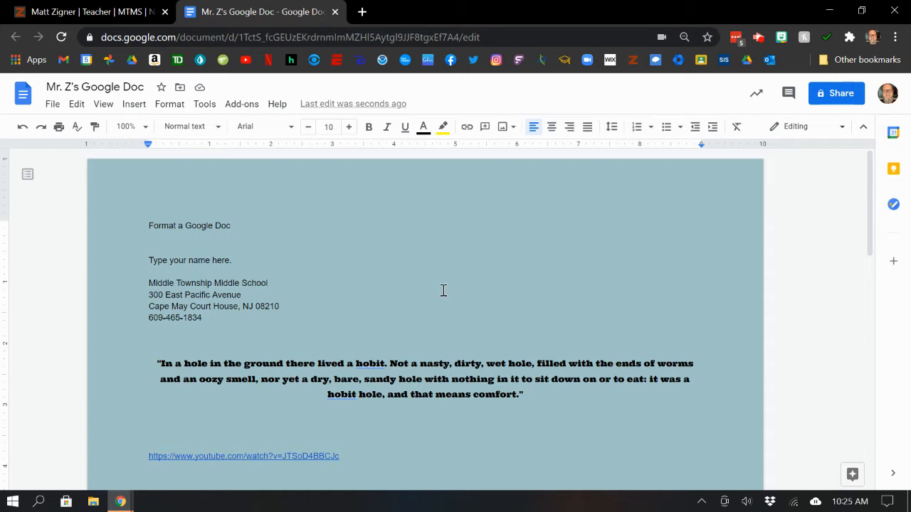
click(135, 104)
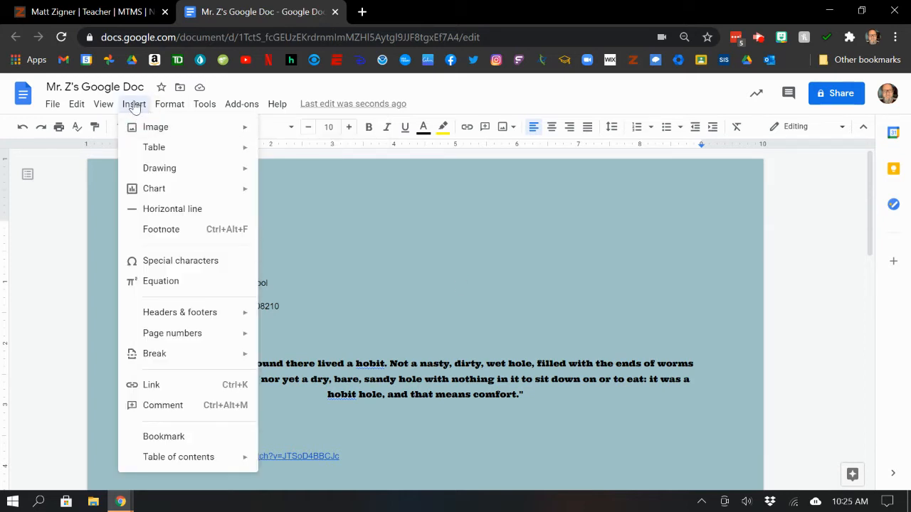
mouse_move(139, 127)
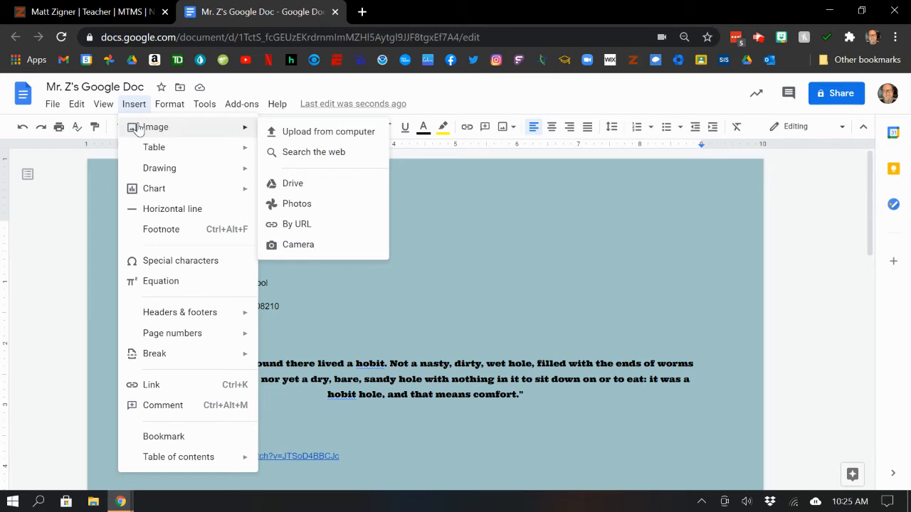
click(318, 153)
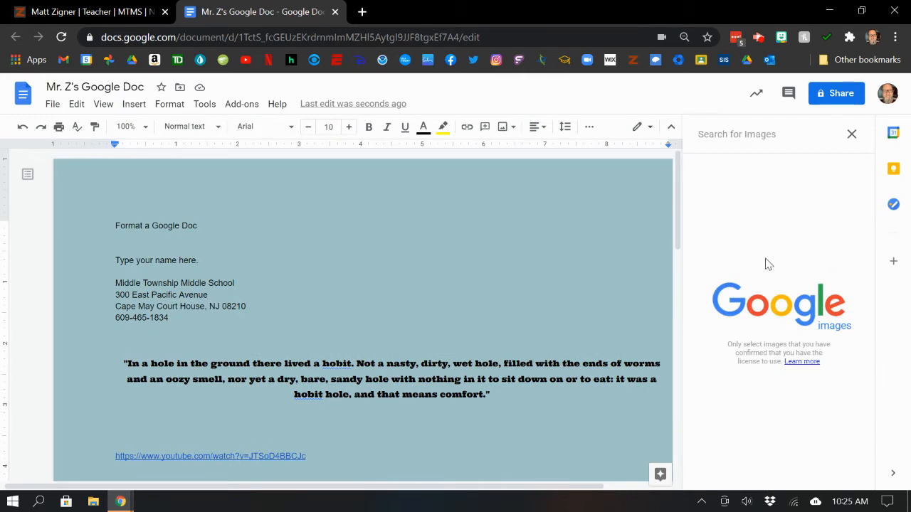
text(the )
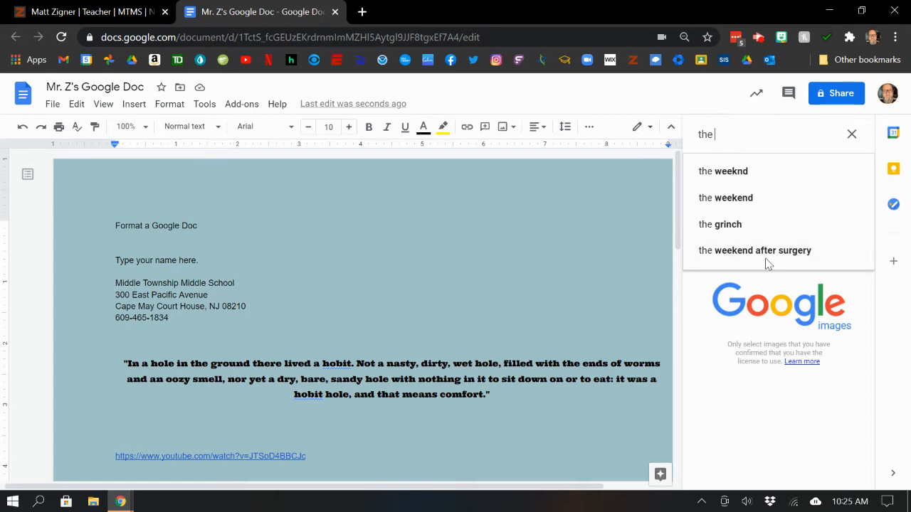
text(hobbit)
click(767, 260)
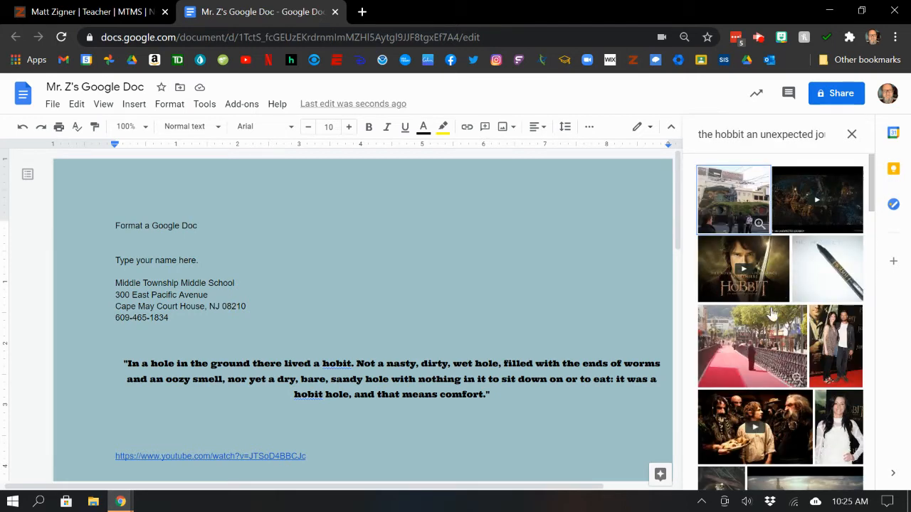
Browse the image results and insert the "The Hobbit: An Unexpected Journey" UK premiere picture at the "Format a Google Doc" line.
scroll(768, 284, down, 2)
scroll(773, 313, down, 10)
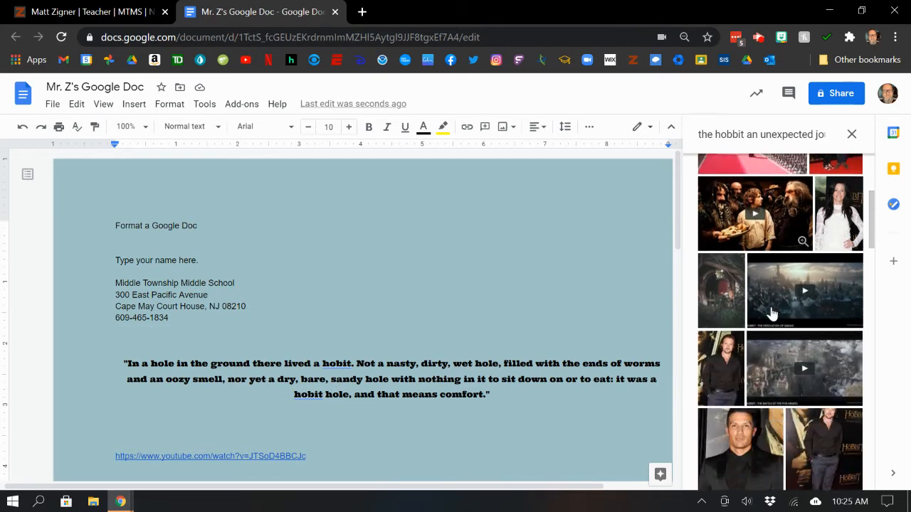
scroll(772, 313, down, 10)
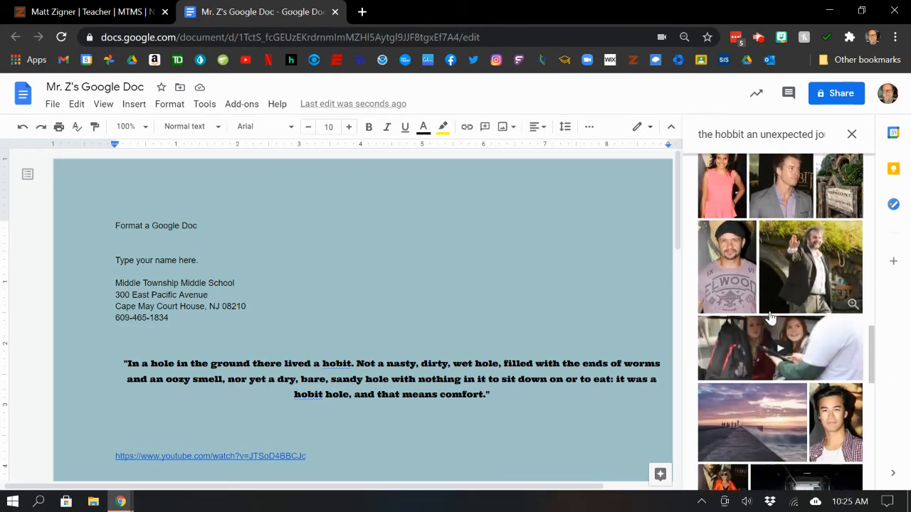
scroll(772, 313, down, 4)
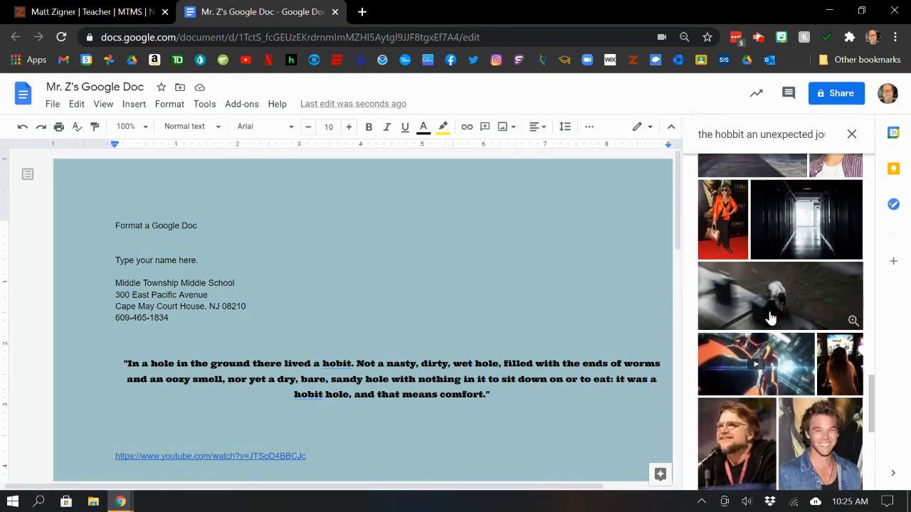
scroll(769, 320, up, 20)
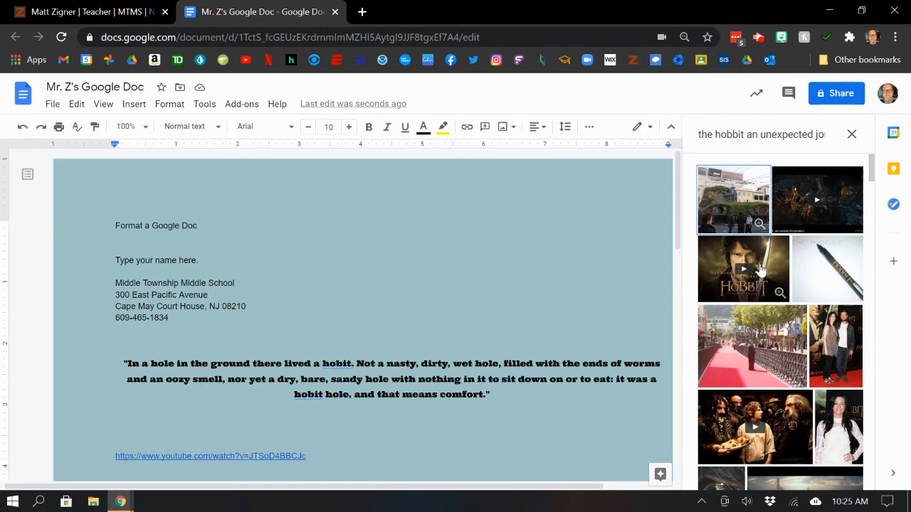
drag(760, 269, 456, 200)
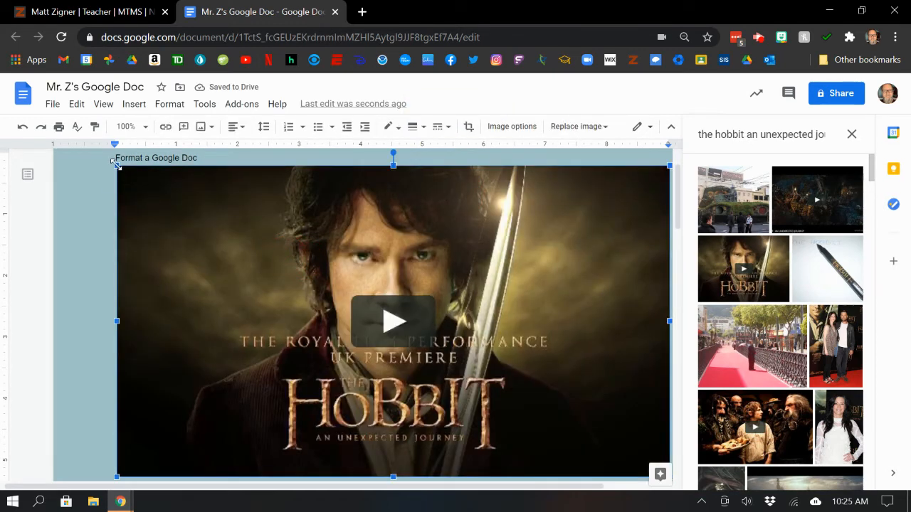
Shrink the inserted Hobbit picture to about 1.8 inches wide and set it to wrap text.
drag(117, 165, 546, 419)
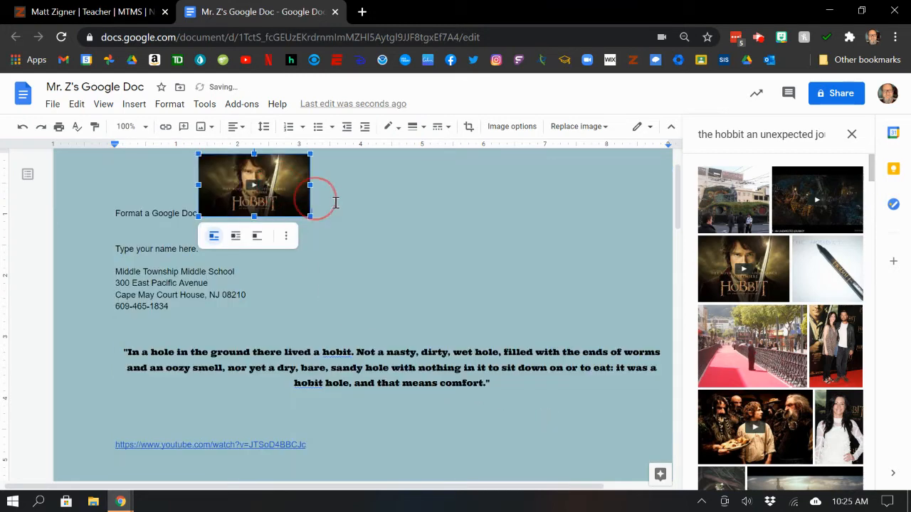
drag(335, 203, 503, 235)
drag(191, 212, 262, 307)
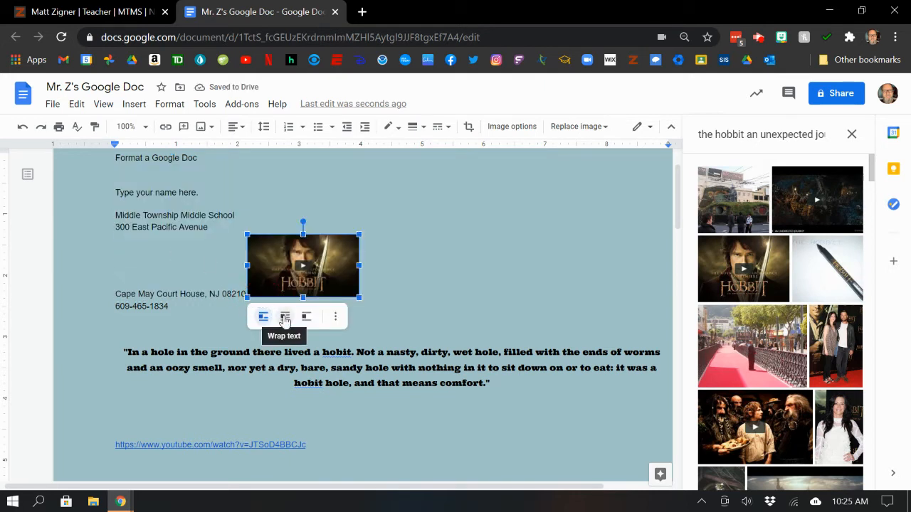
click(285, 320)
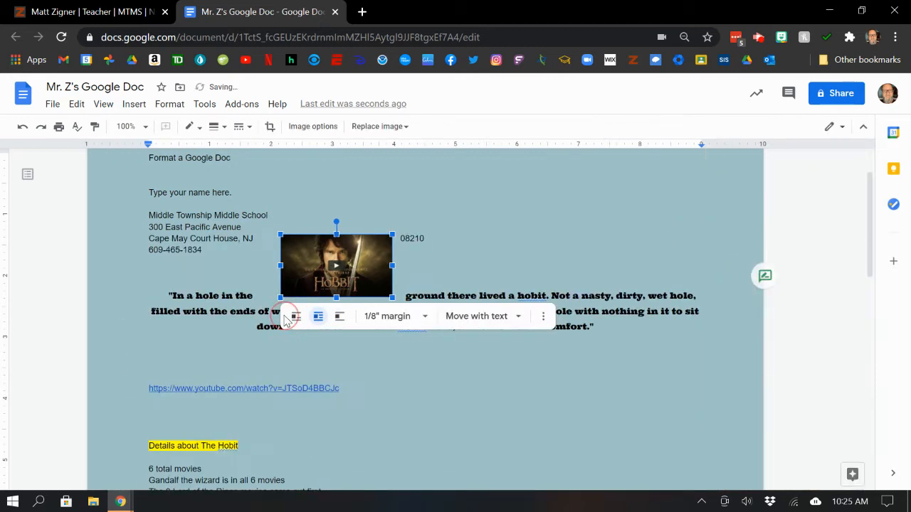
Place the picture above the quote, to the right of the school address, and enlarge it to about 3.1 inches wide.
drag(341, 256, 563, 181)
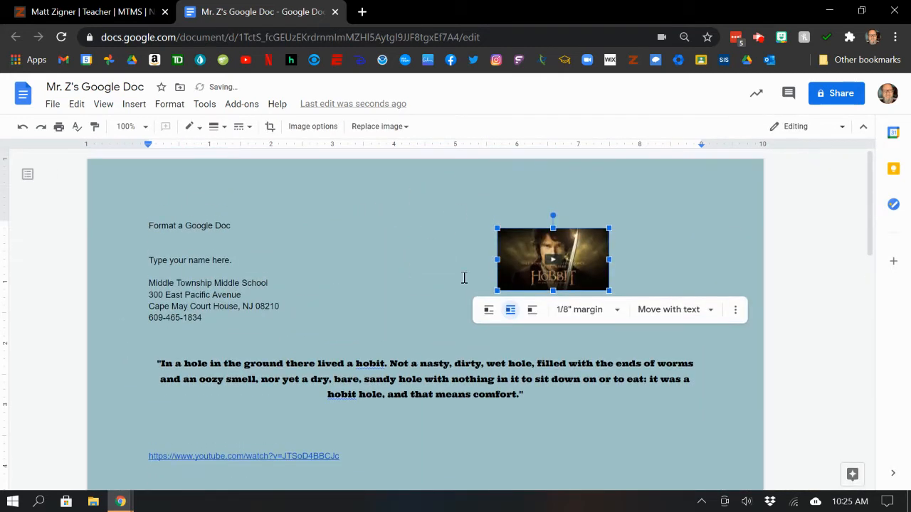
drag(557, 258, 529, 235)
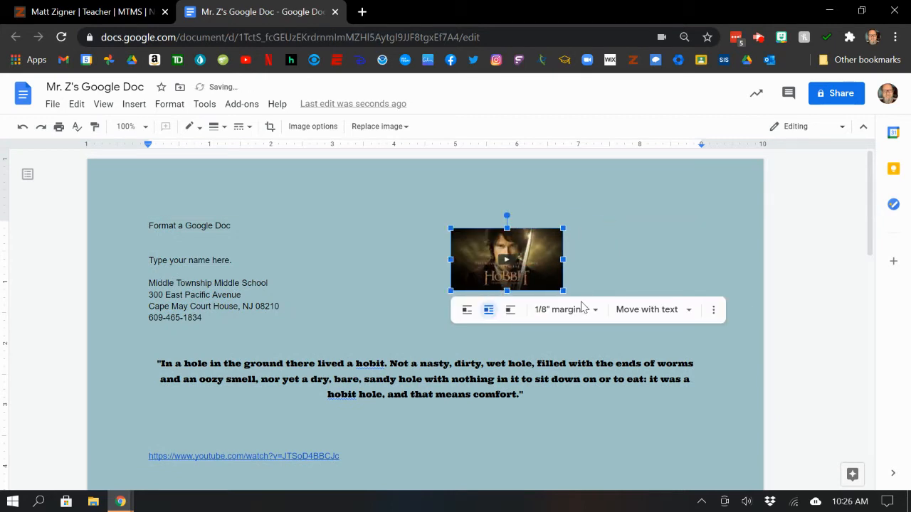
drag(563, 291, 627, 337)
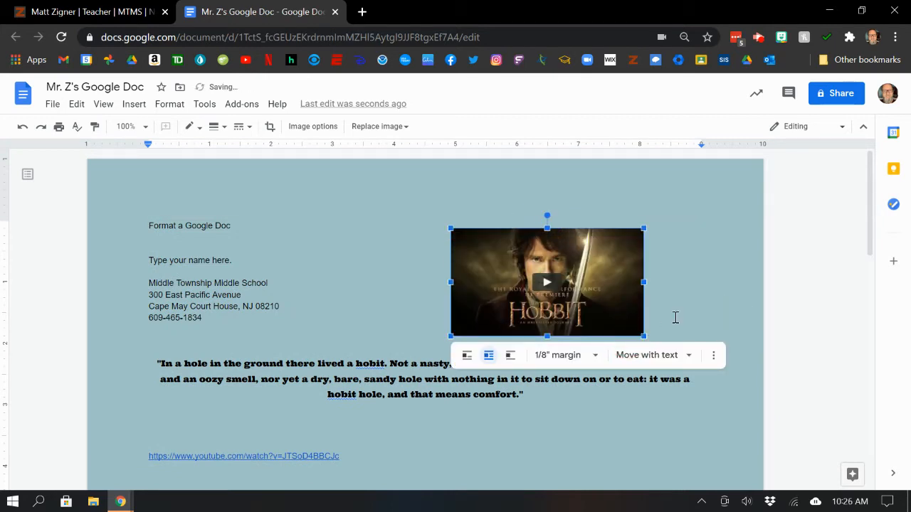
click(706, 281)
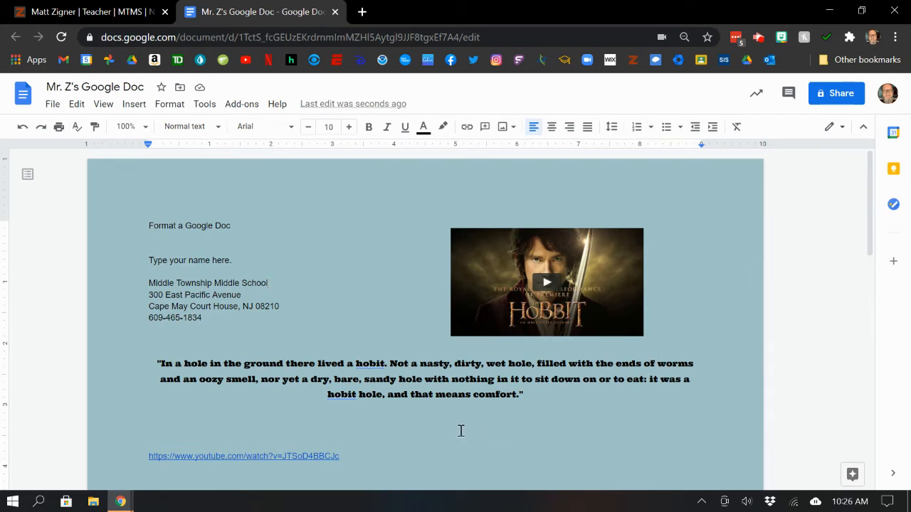
Find every "hobit" in the document and replace all of them with "Hobbit".
scroll(418, 400, down, 1)
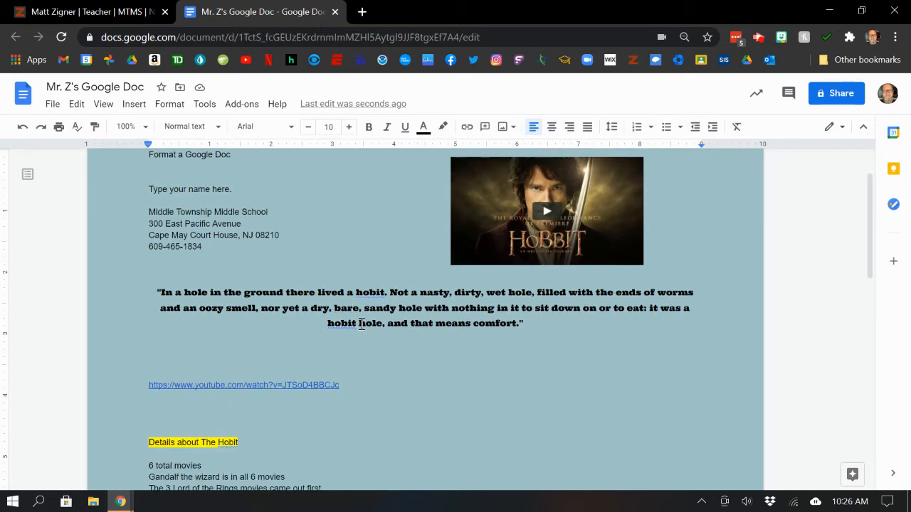
scroll(331, 325, down, 2)
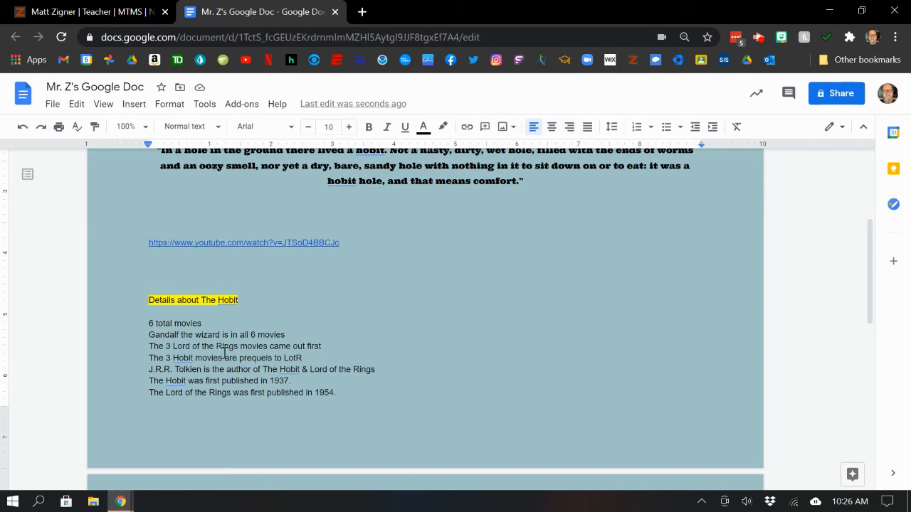
scroll(419, 391, up, 2)
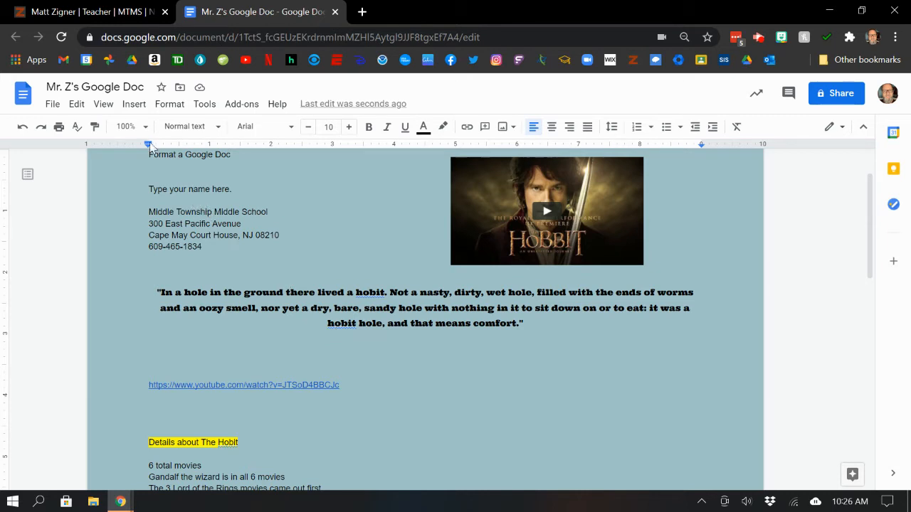
click(77, 106)
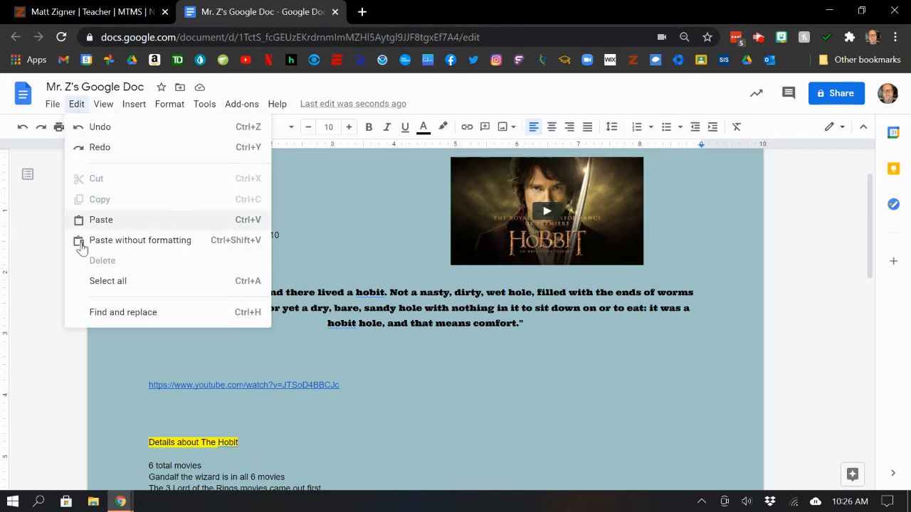
click(102, 314)
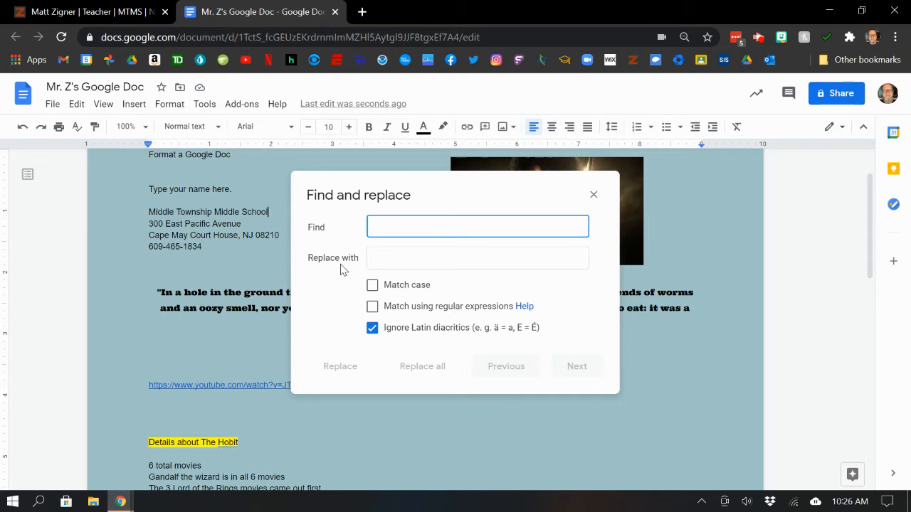
text(hobit)
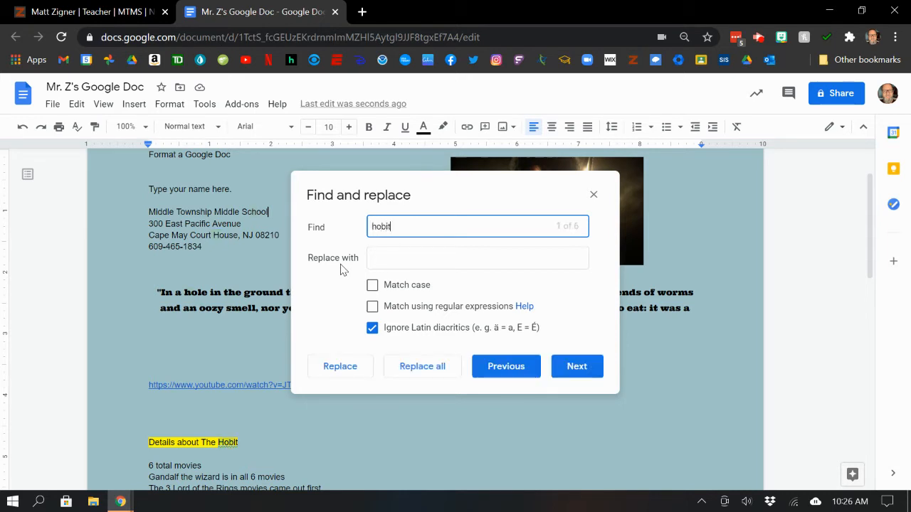
key(Tab)
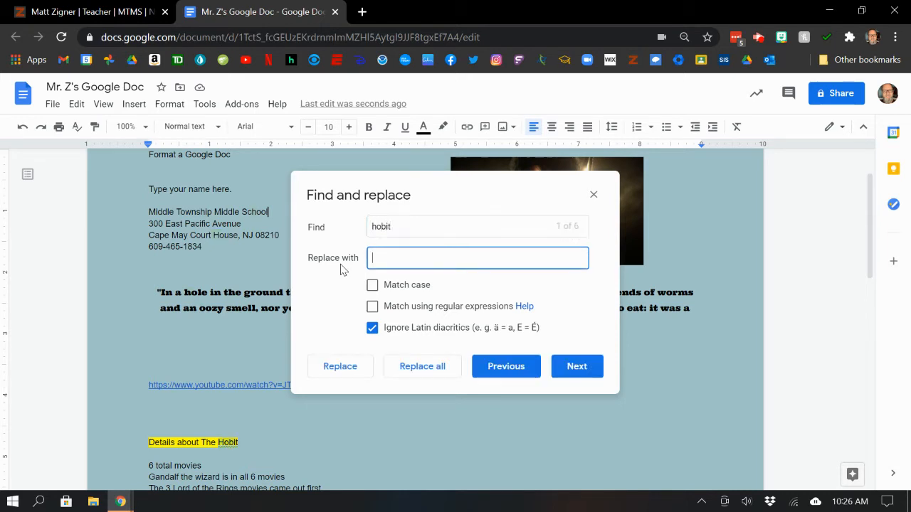
text(hob)
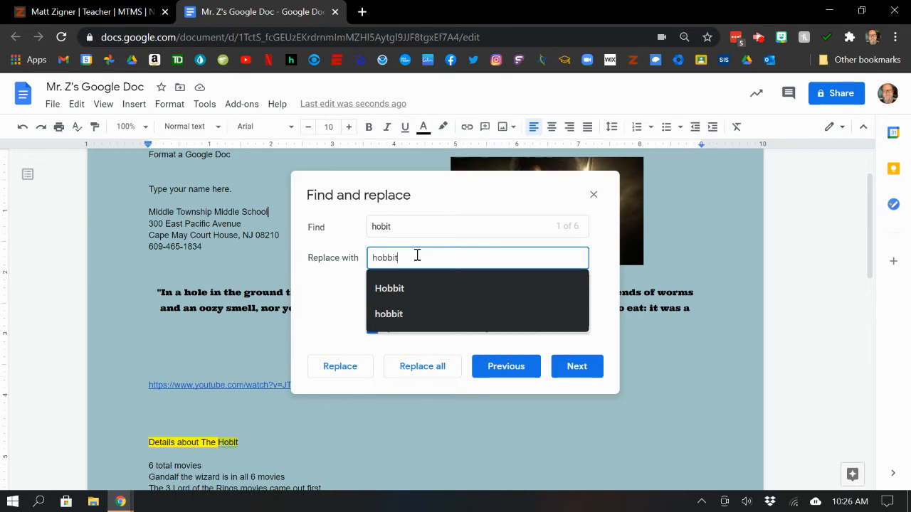
click(400, 288)
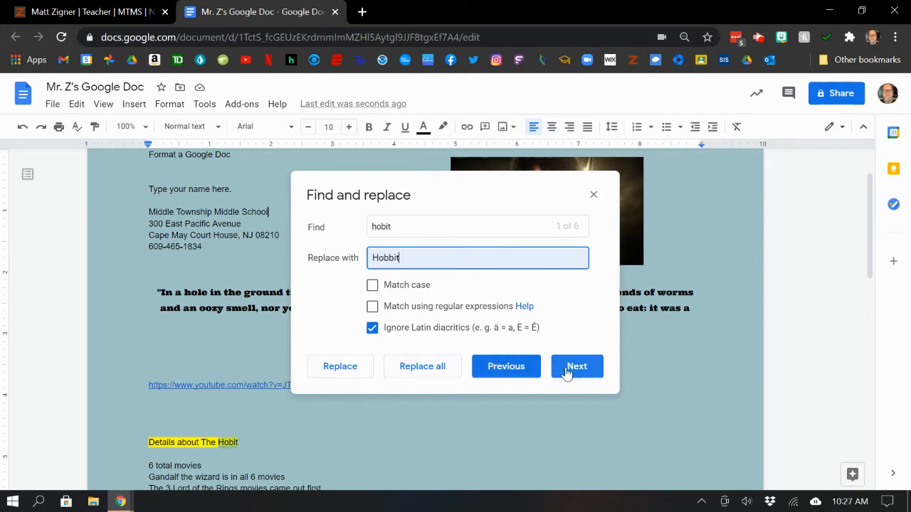
click(431, 375)
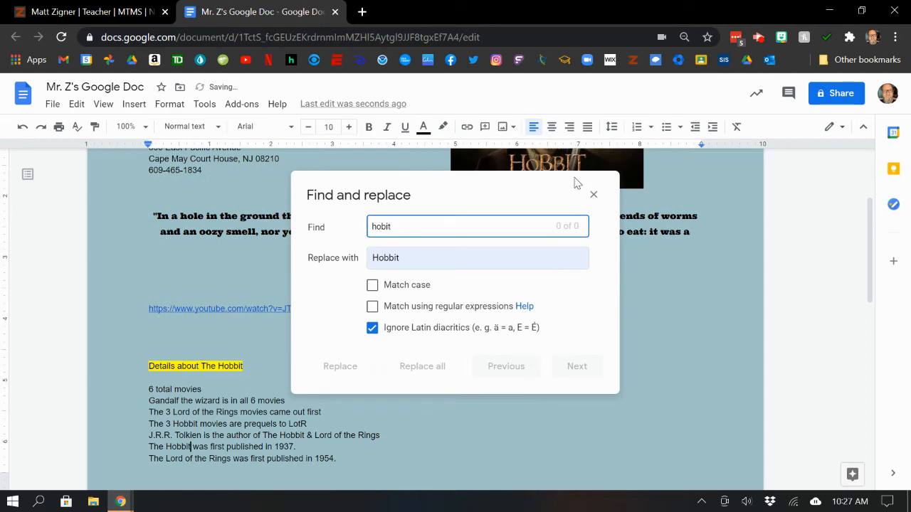
click(593, 198)
scroll(455, 361, up, 3)
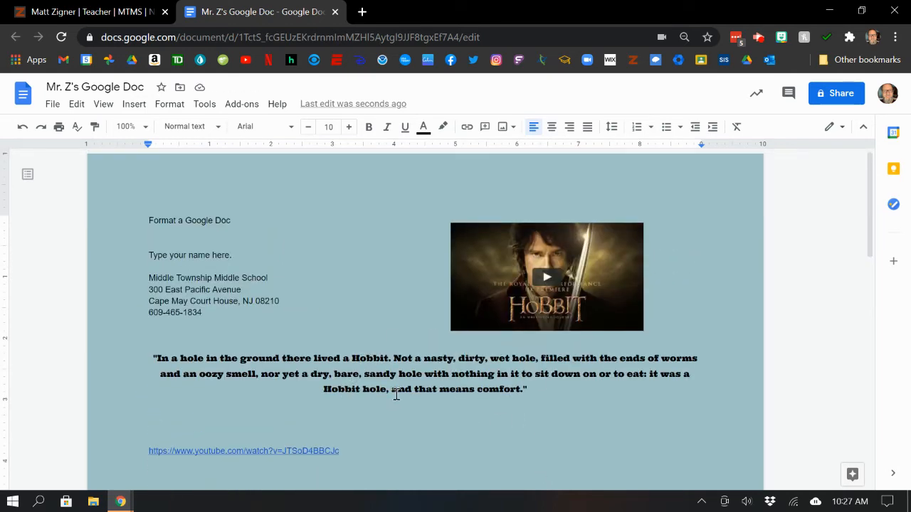
Turn the lines below "Details about The Hobbit" into a numbered list in the 1, a, i style.
scroll(397, 392, down, 3)
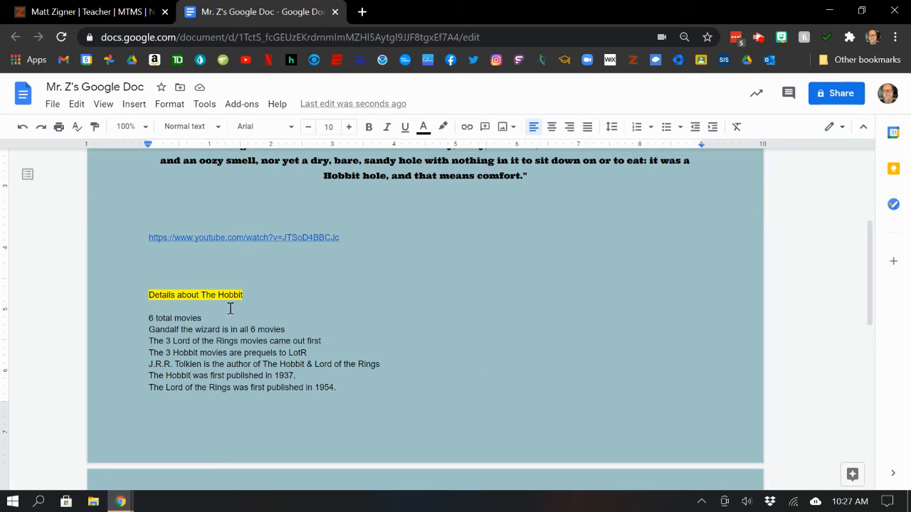
click(334, 388)
drag(335, 388, 148, 318)
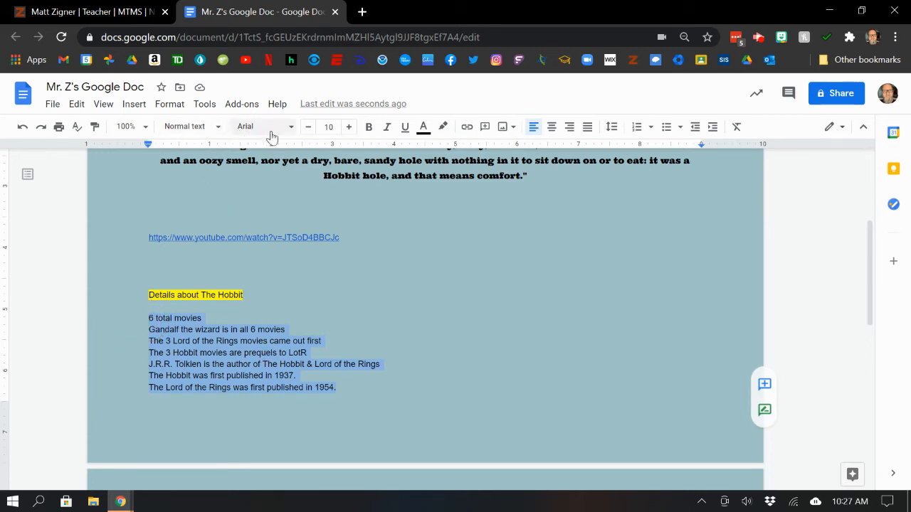
click(651, 127)
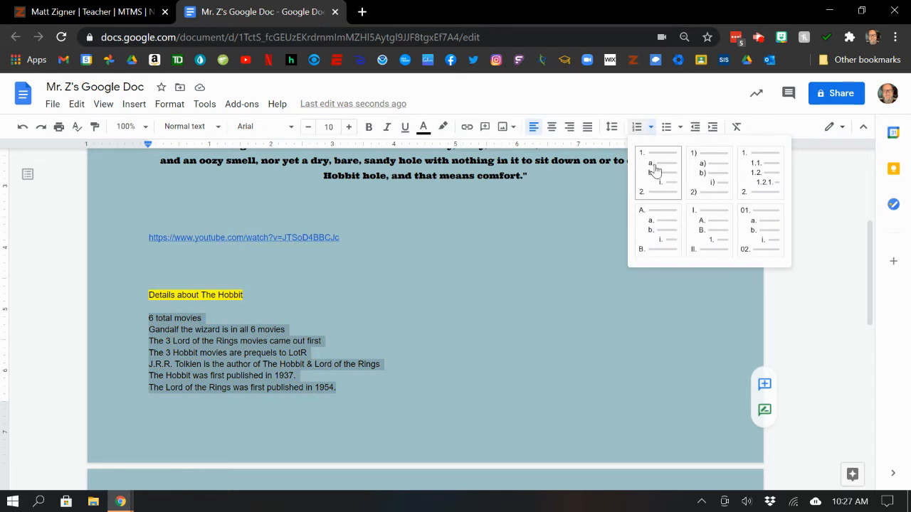
click(655, 169)
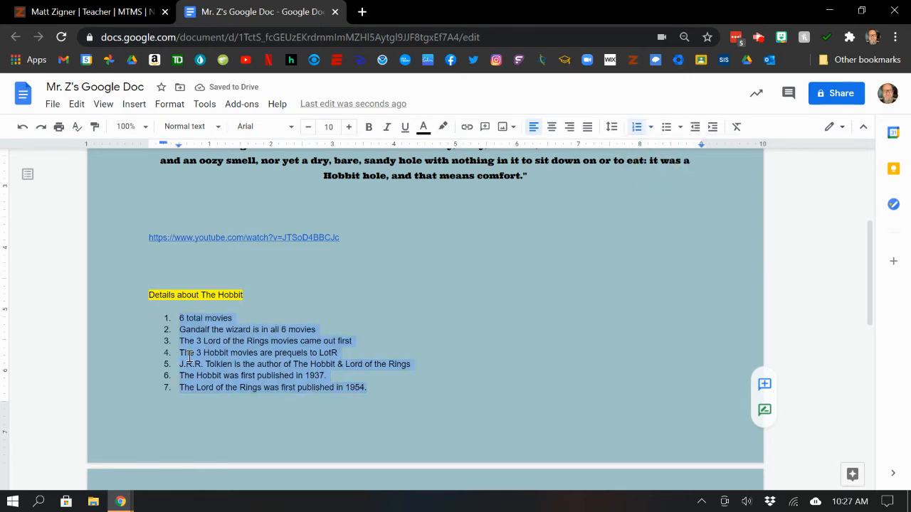
Convert the list of Hobbit details into a bulleted list with arrowhead bullets.
click(679, 128)
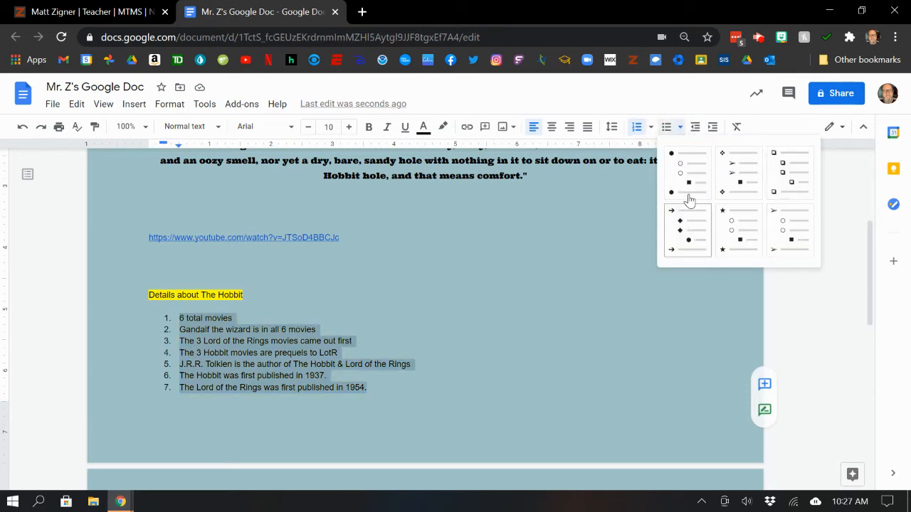
click(786, 224)
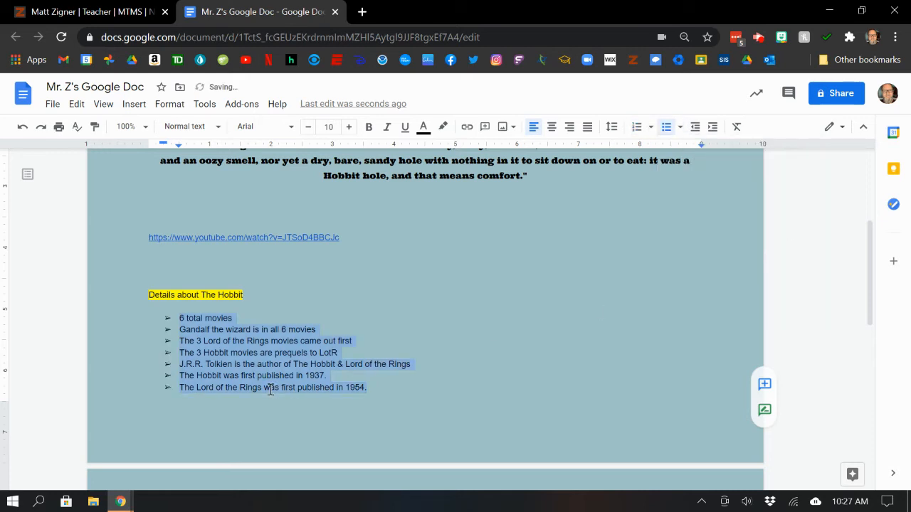
click(379, 388)
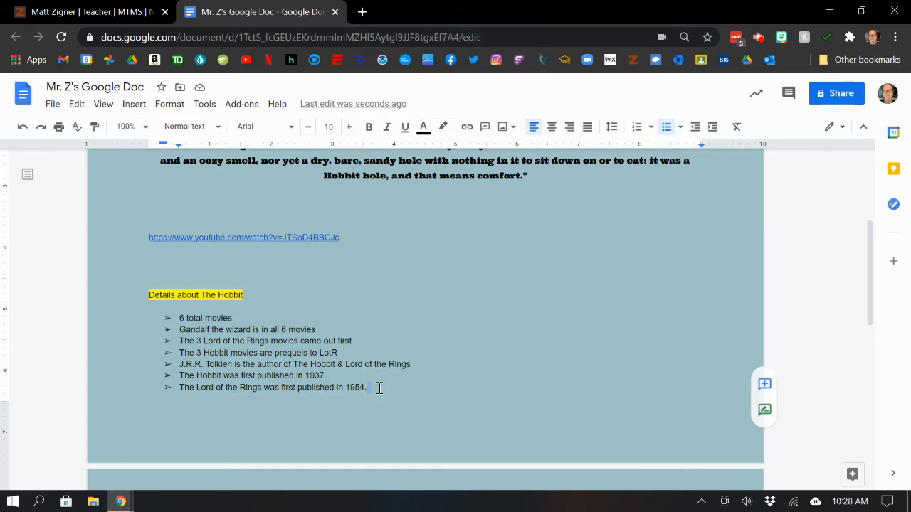
Replace the placeholder "Type your name here." with the author's full name.
scroll(368, 388, up, 3)
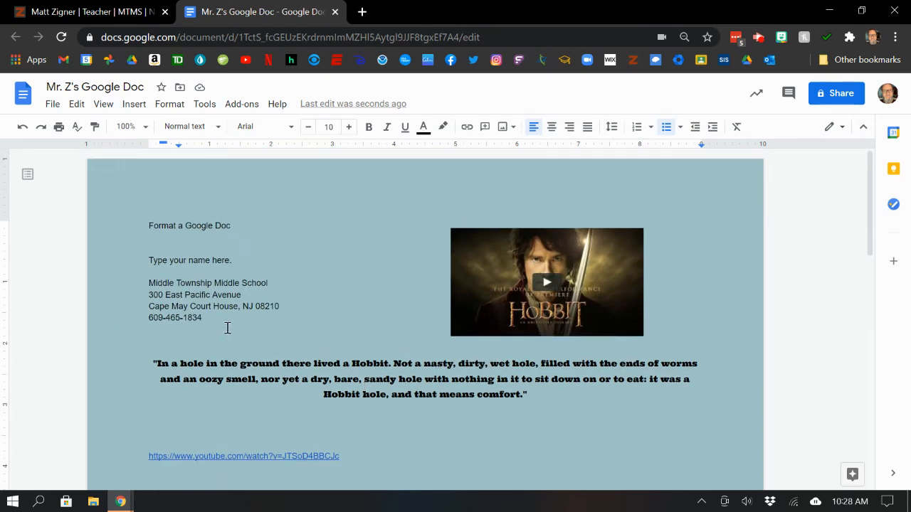
click(233, 261)
drag(215, 261, 151, 260)
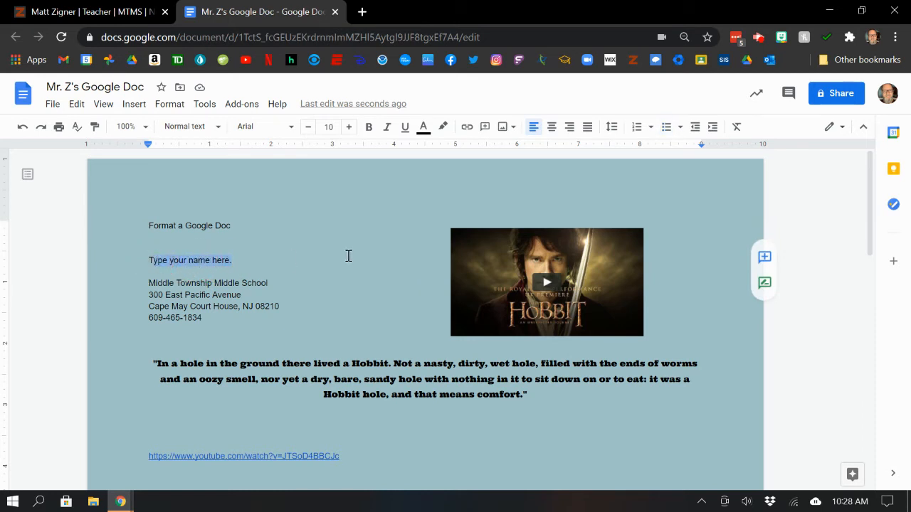
key(BackSpace)
text(M)
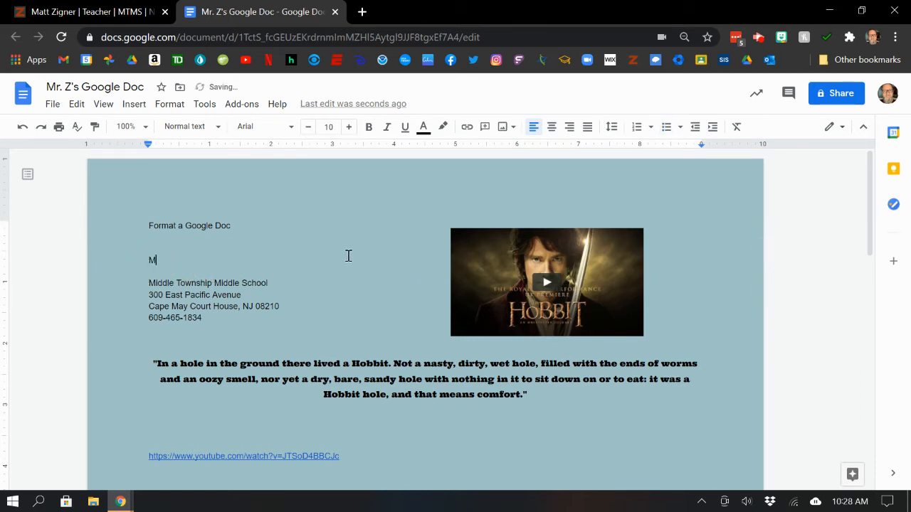
text(att Zigner)
Set the author's name line to the Permanent Marker font at size 12.
drag(197, 261, 151, 259)
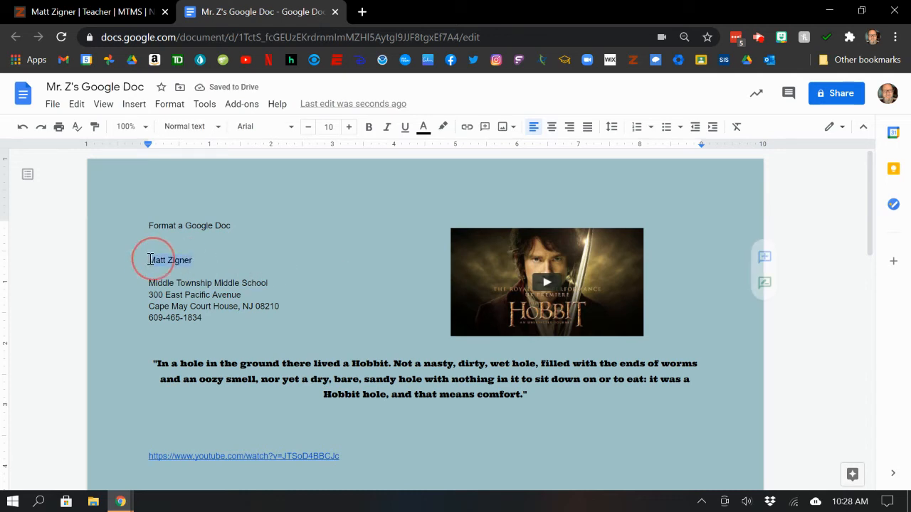
click(290, 128)
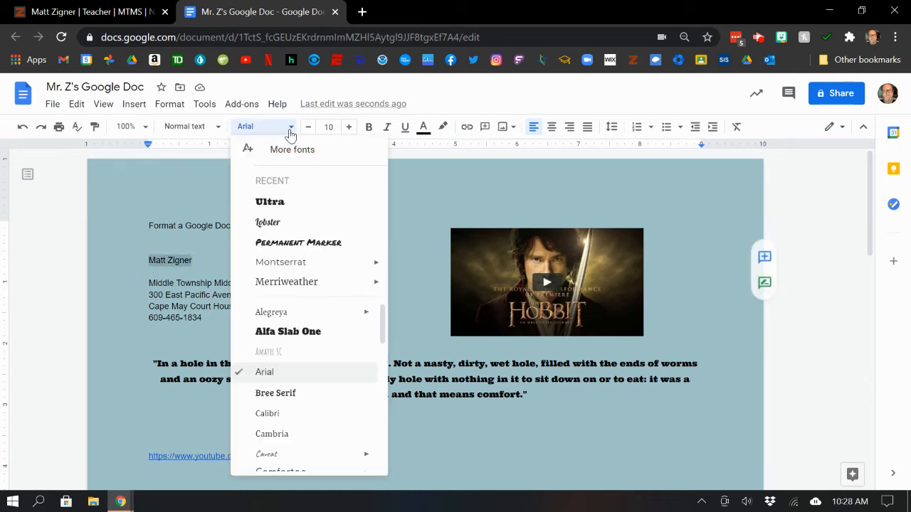
click(282, 242)
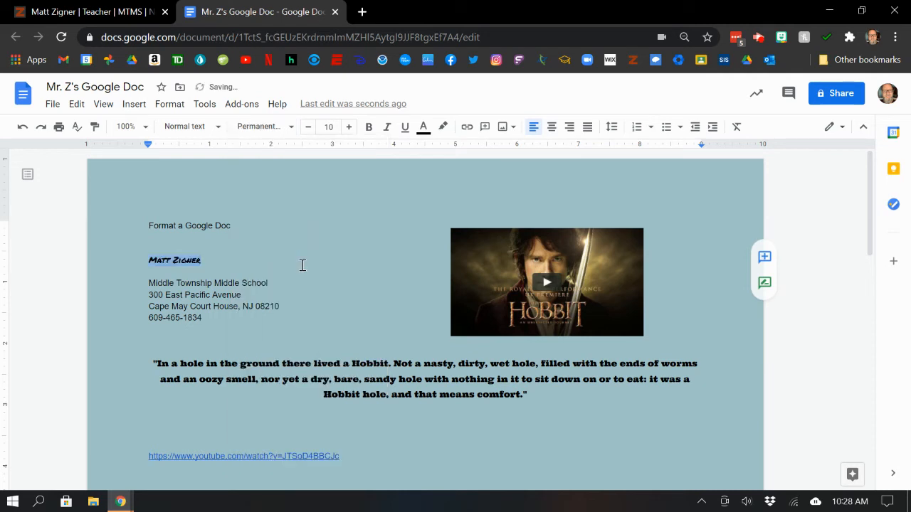
click(349, 128)
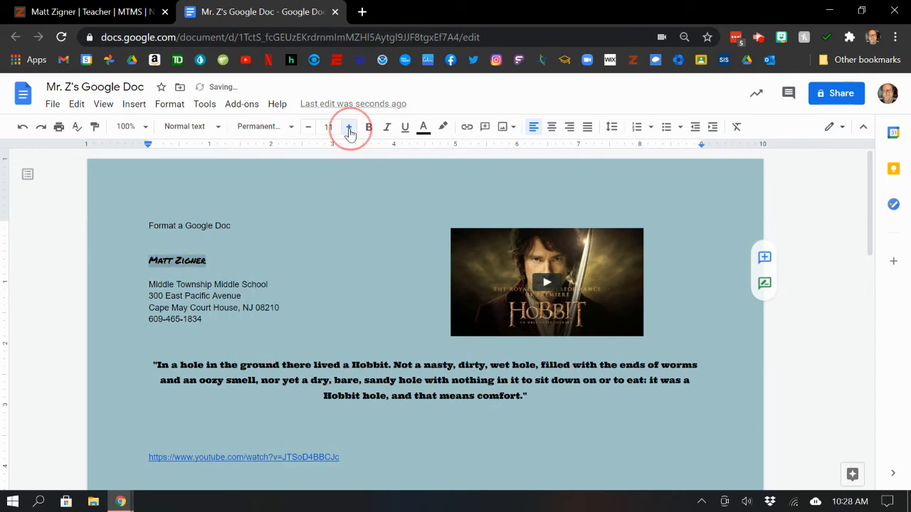
click(348, 128)
click(348, 128)
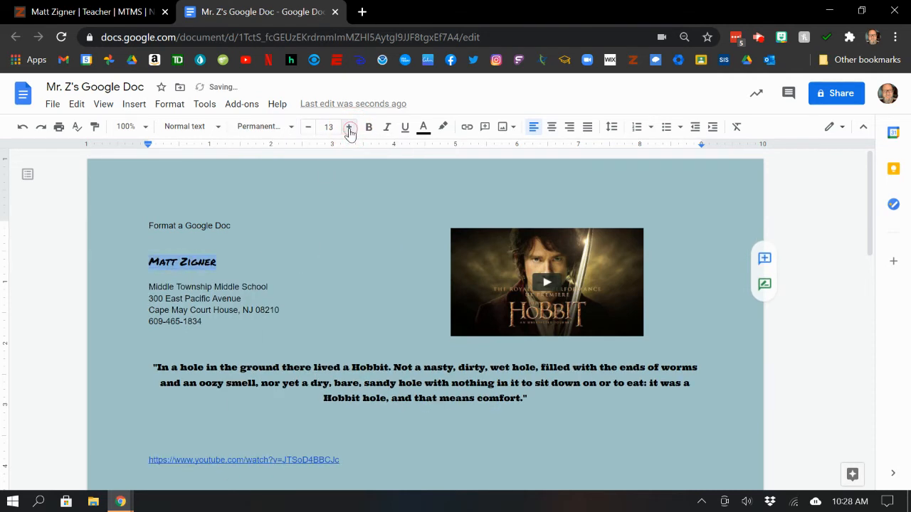
click(308, 128)
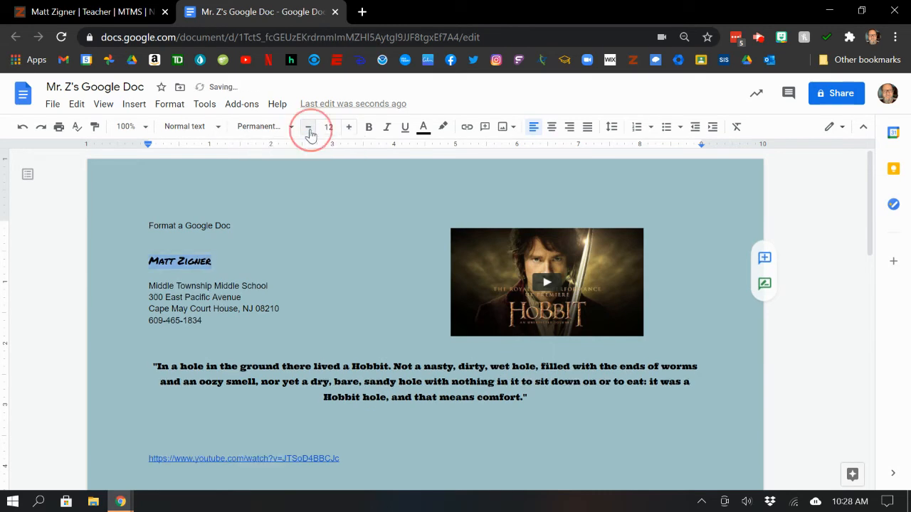
Make the author's name bold, italic and underlined, and colour its text blue.
click(369, 128)
click(387, 129)
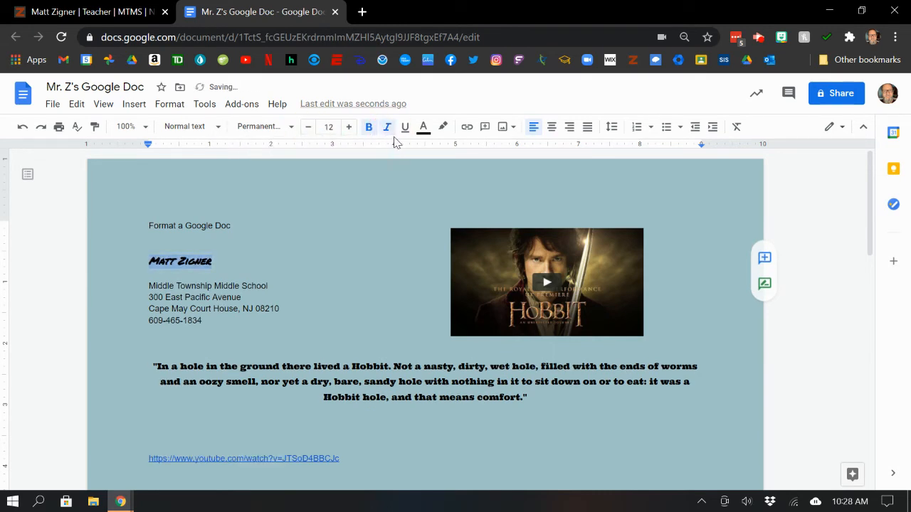
click(405, 133)
click(422, 128)
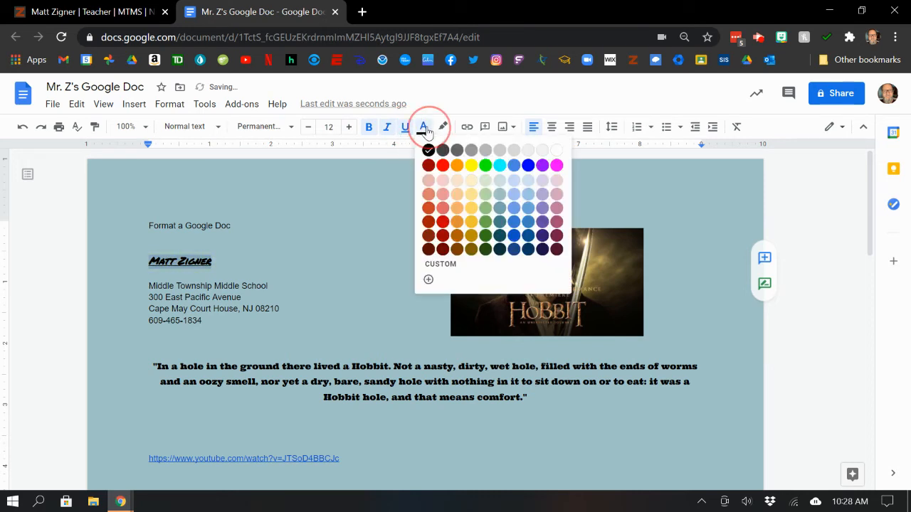
click(528, 165)
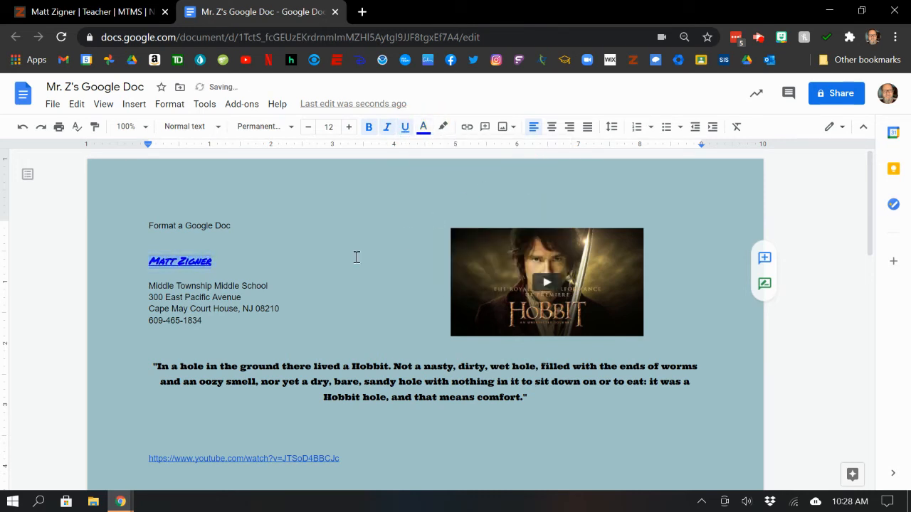
click(295, 264)
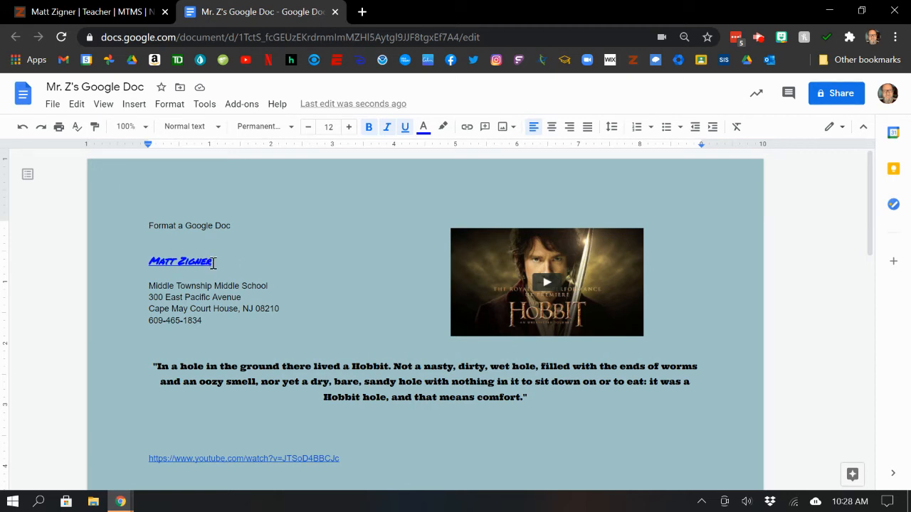
Copy the formatting of the author's name onto the street address line with Paint format.
drag(218, 264, 146, 262)
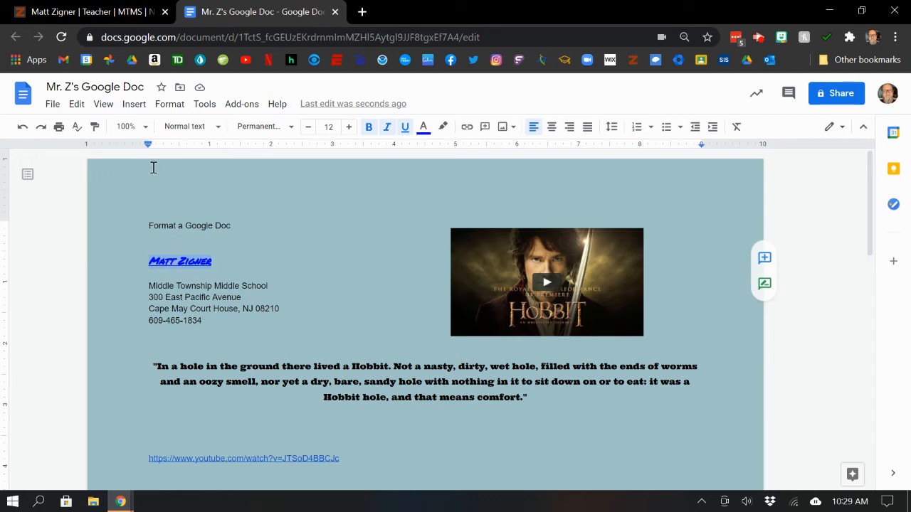
click(96, 132)
drag(242, 298, 145, 298)
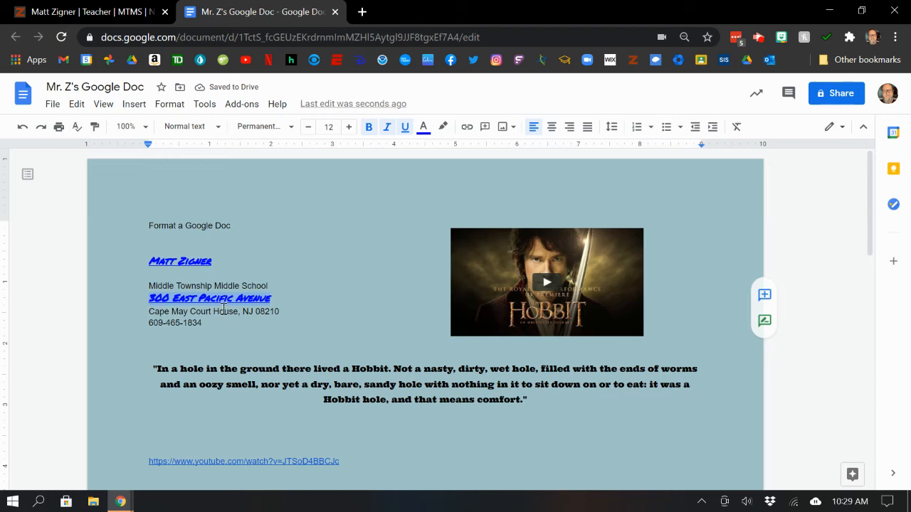
Copy the formatting of the author's name onto the phone number line with Paint format.
click(201, 325)
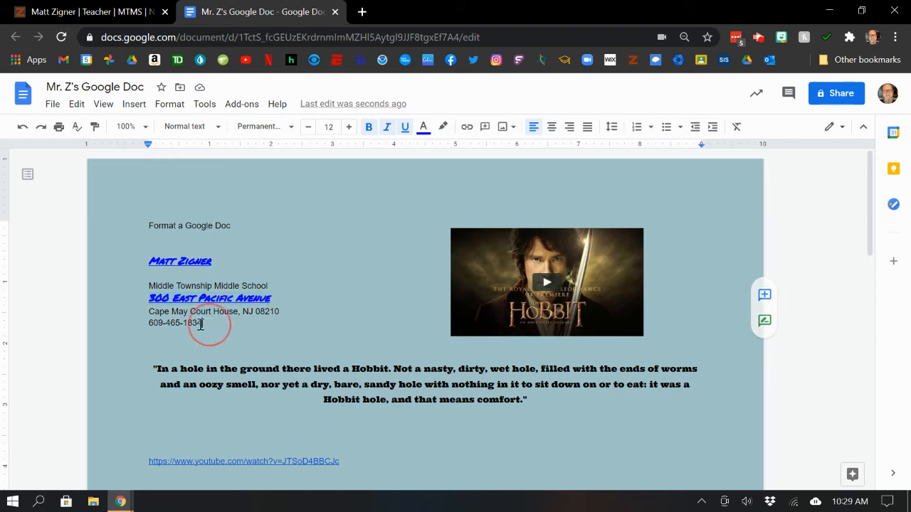
drag(201, 325, 148, 327)
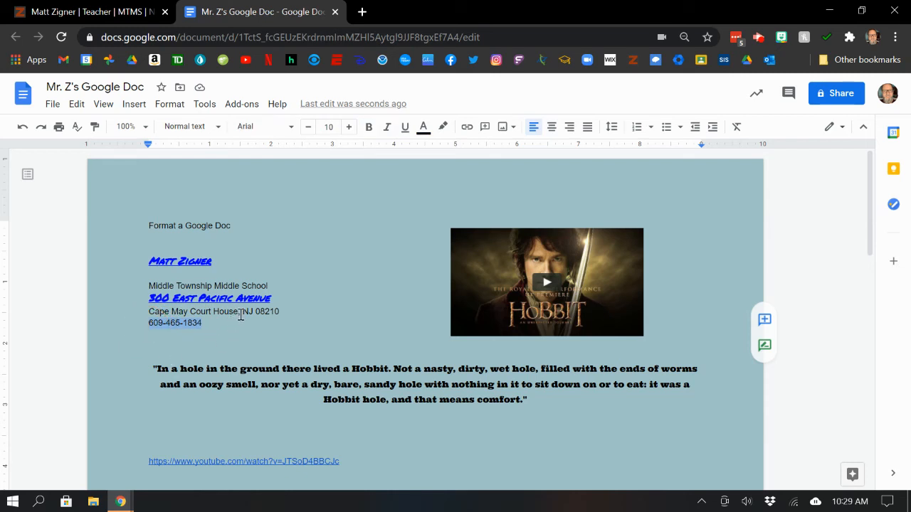
drag(217, 261, 150, 259)
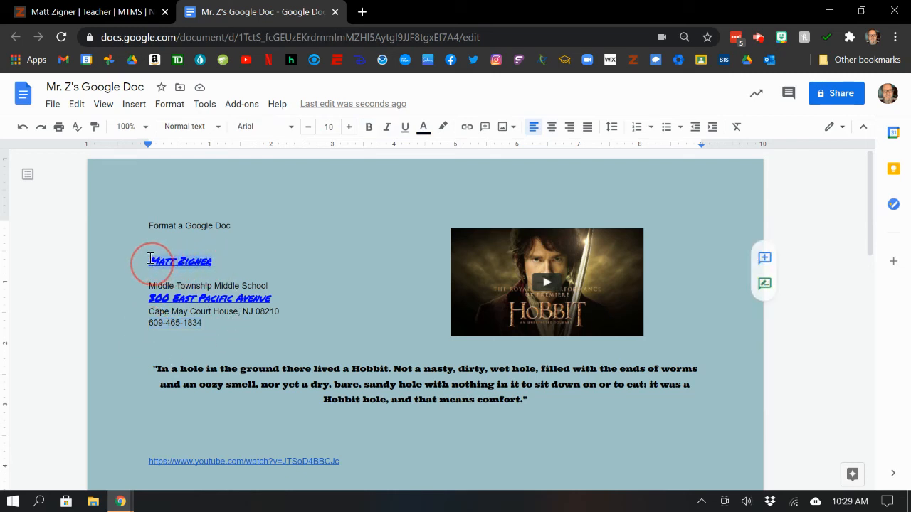
click(96, 126)
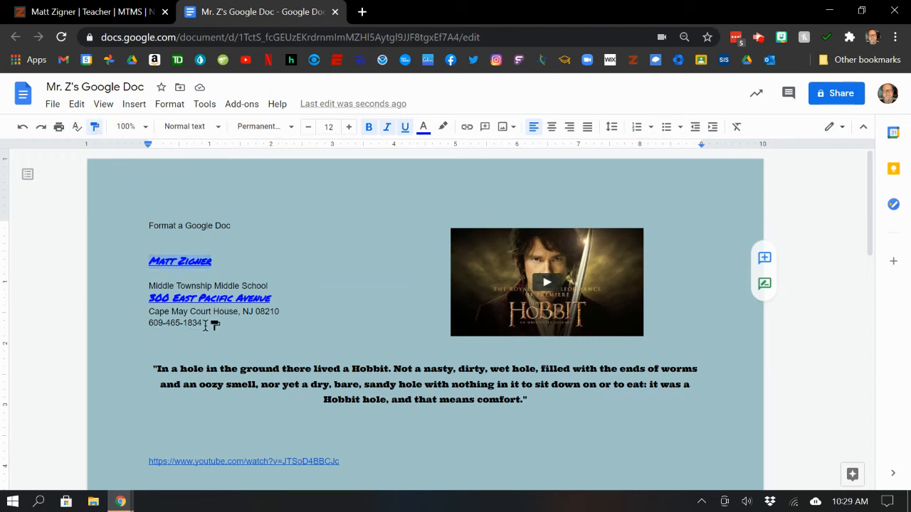
drag(203, 325, 144, 327)
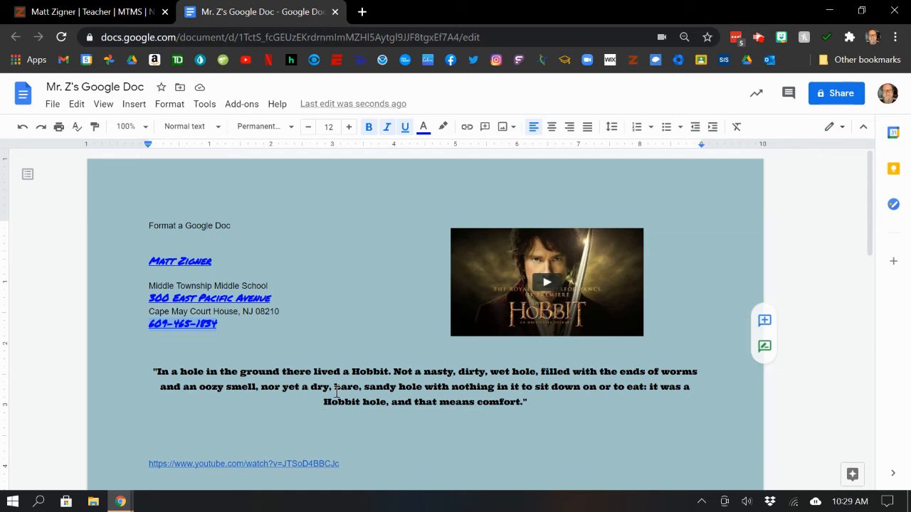
Look up the word "movies" in the built-in dictionary for its definition and synonyms.
scroll(395, 372, down, 3)
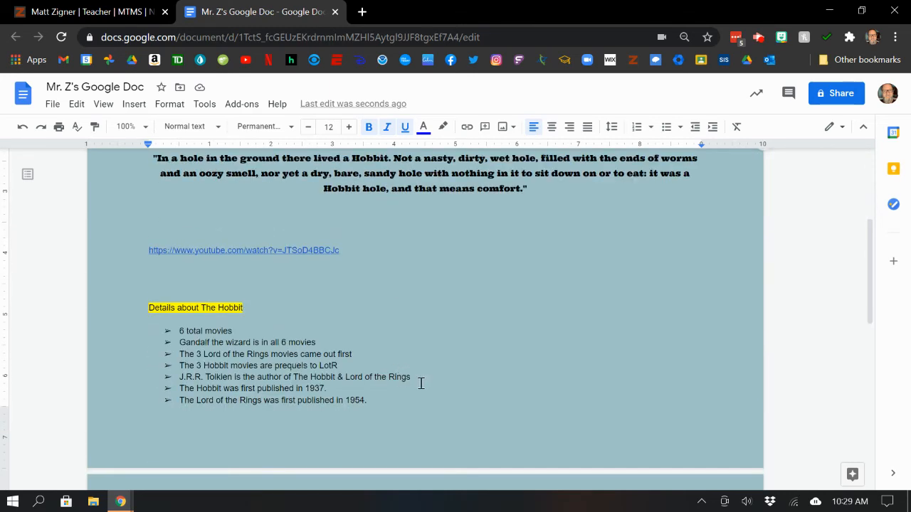
scroll(421, 385, up, 1)
scroll(460, 398, down, 1)
scroll(459, 398, up, 1)
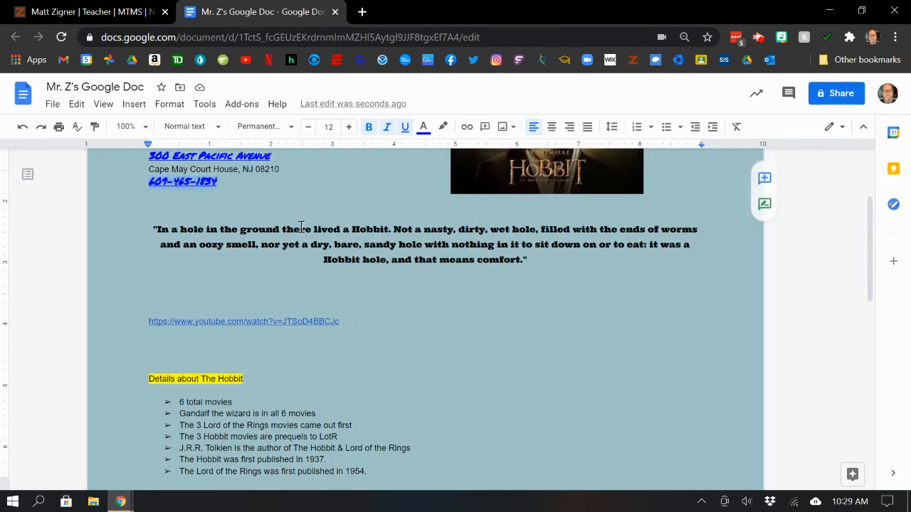
click(212, 109)
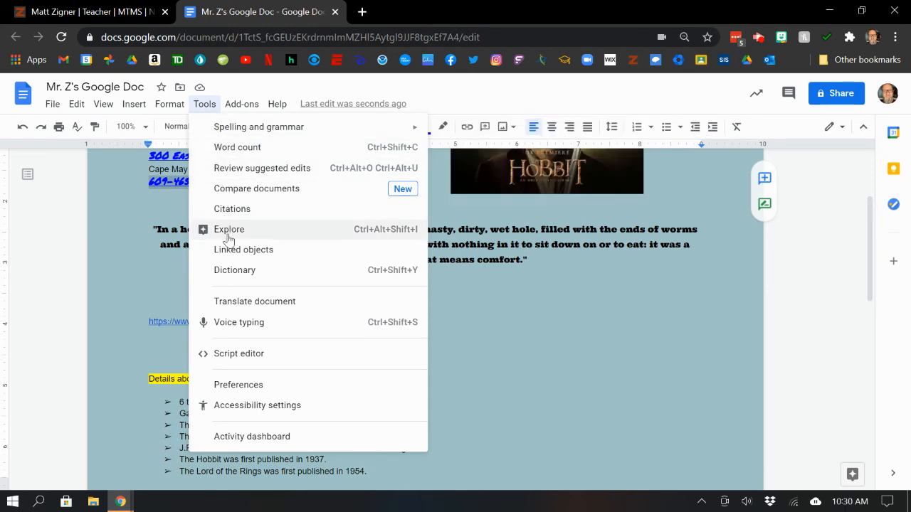
click(228, 277)
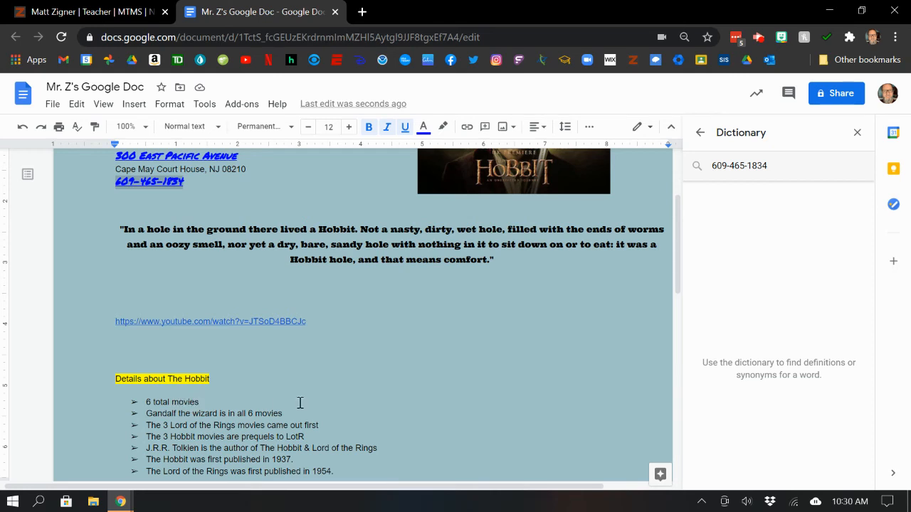
click(756, 165)
click(694, 166)
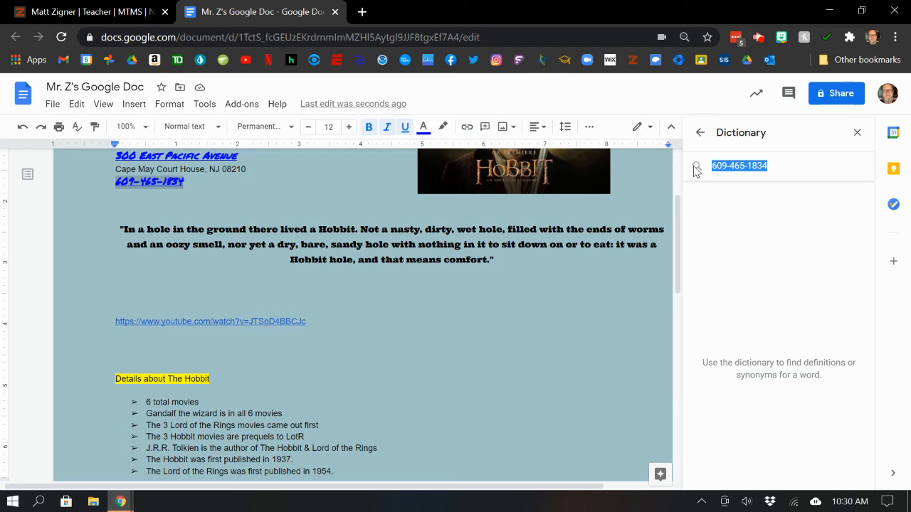
text(movies)
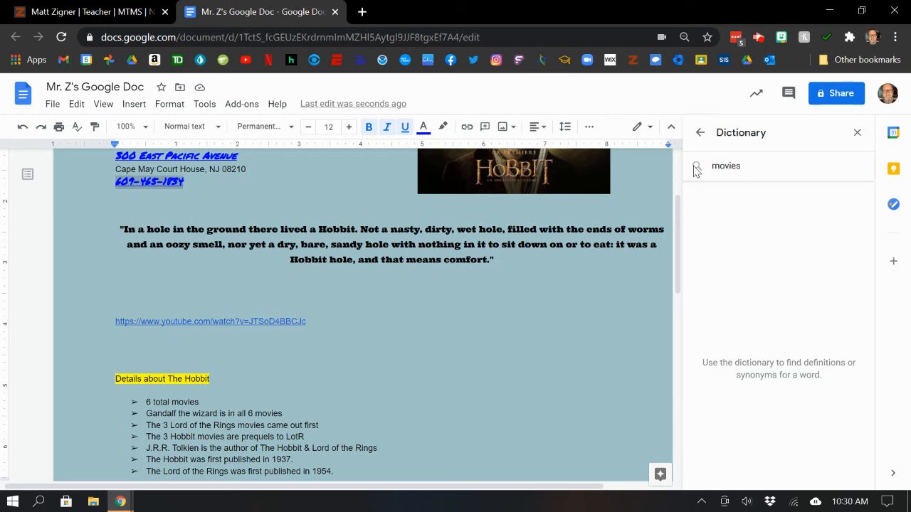
key(Return)
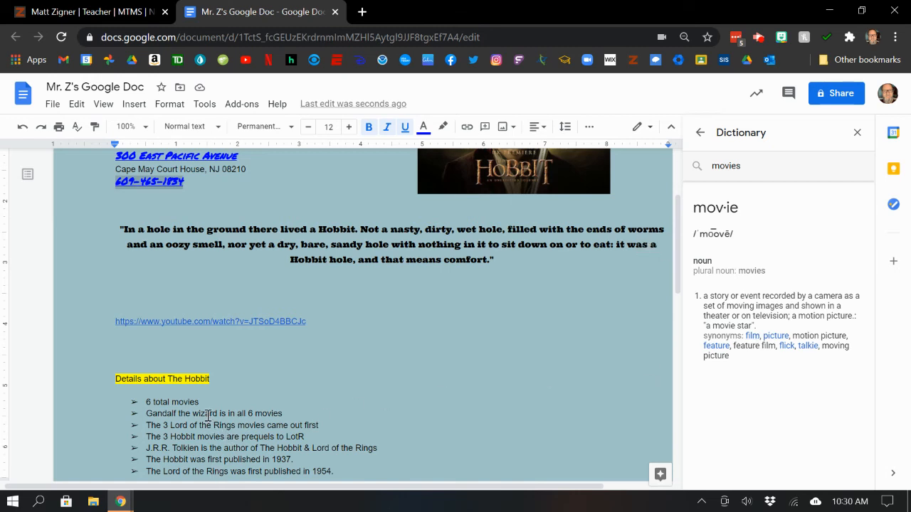
Replace "movies" with "films" in the first bullet under "Details about The Hobbit".
double_click(185, 403)
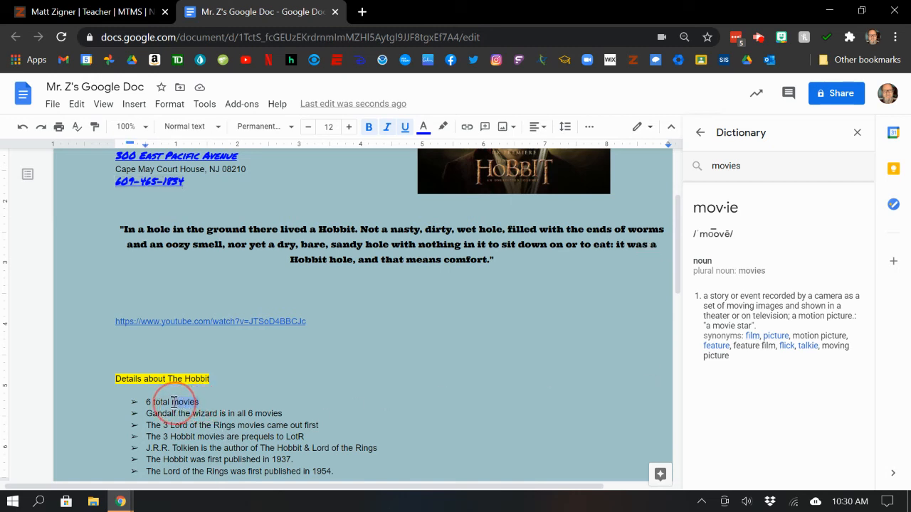
text(fil)
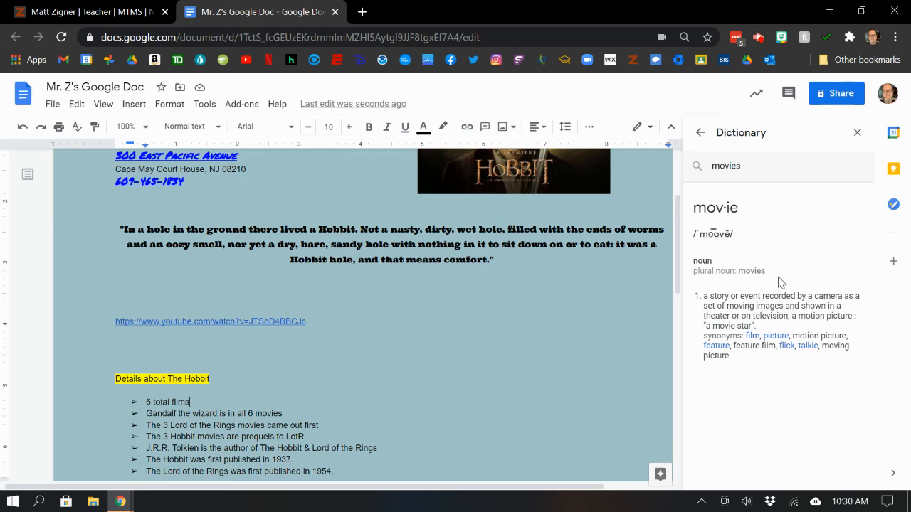
click(334, 342)
Dictate "So now we are adding text by using our voice instead of having to type." below the quote with voice typing and close the dictionary.
scroll(335, 341, up, 3)
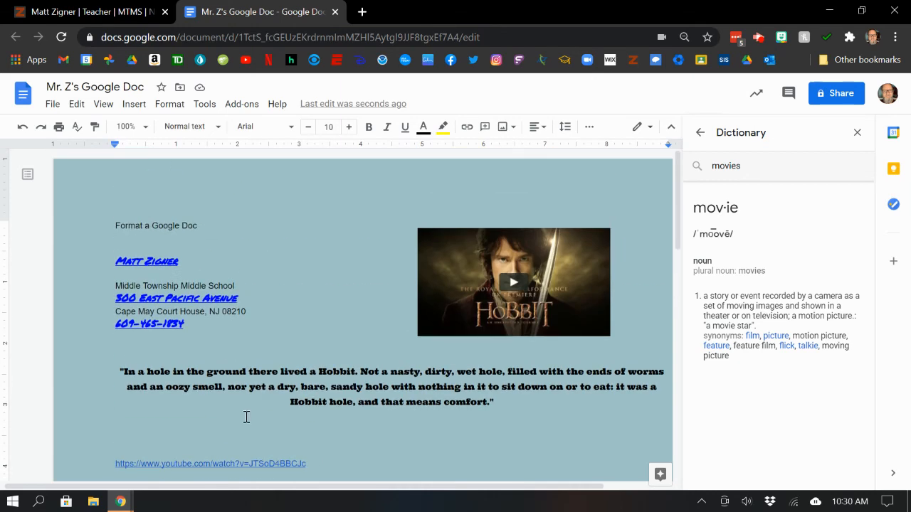
click(137, 429)
click(206, 104)
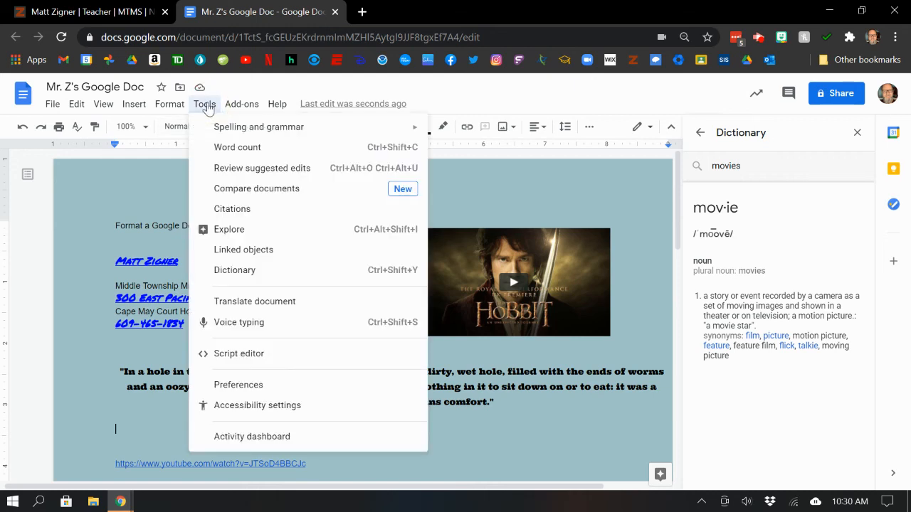
click(247, 321)
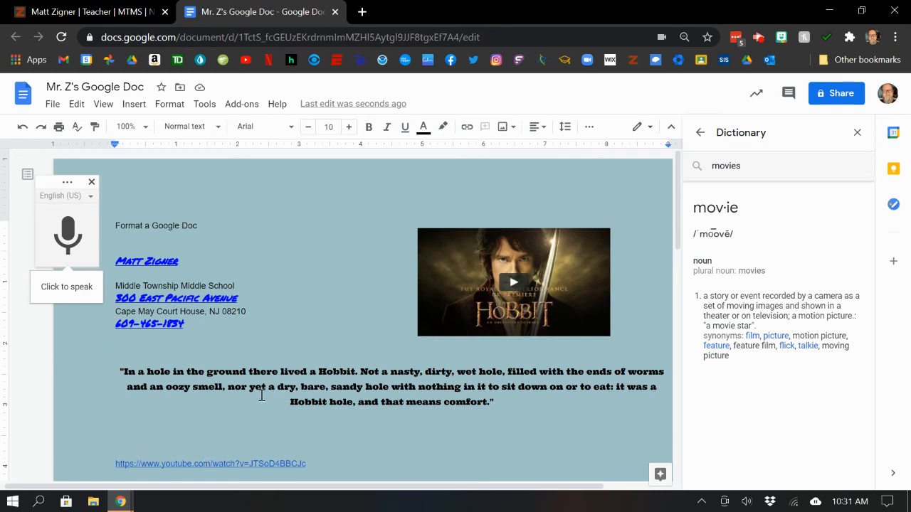
click(67, 235)
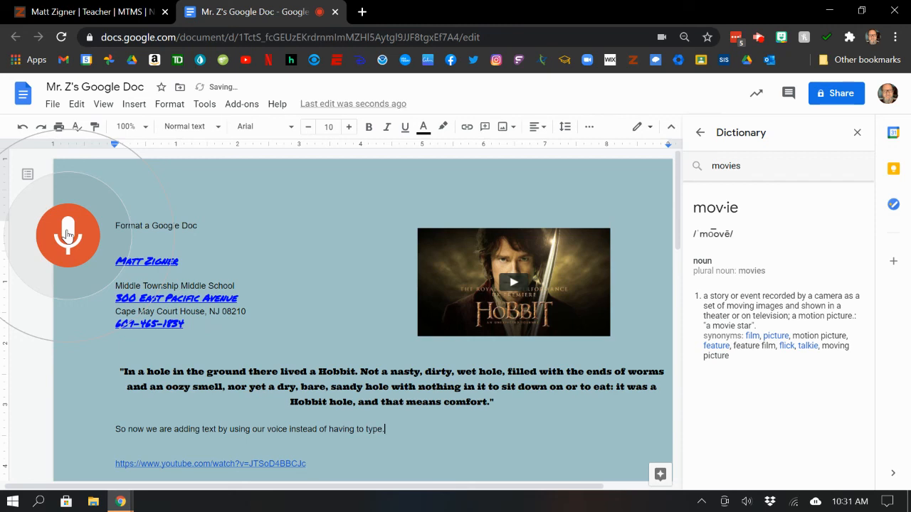
click(67, 235)
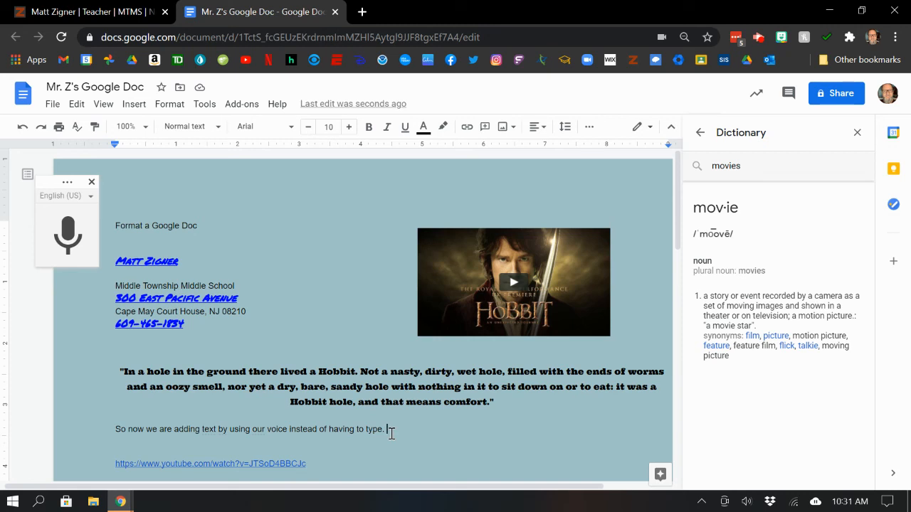
click(857, 132)
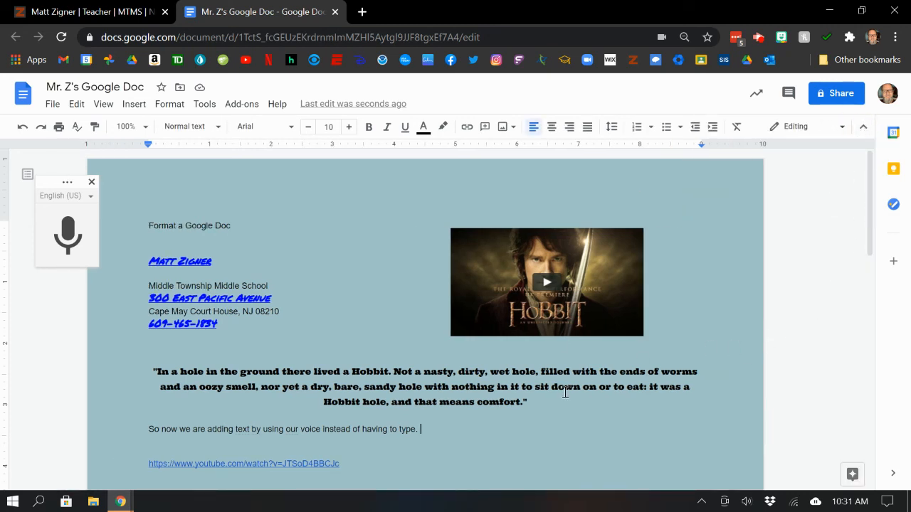
mouse_move(121, 500)
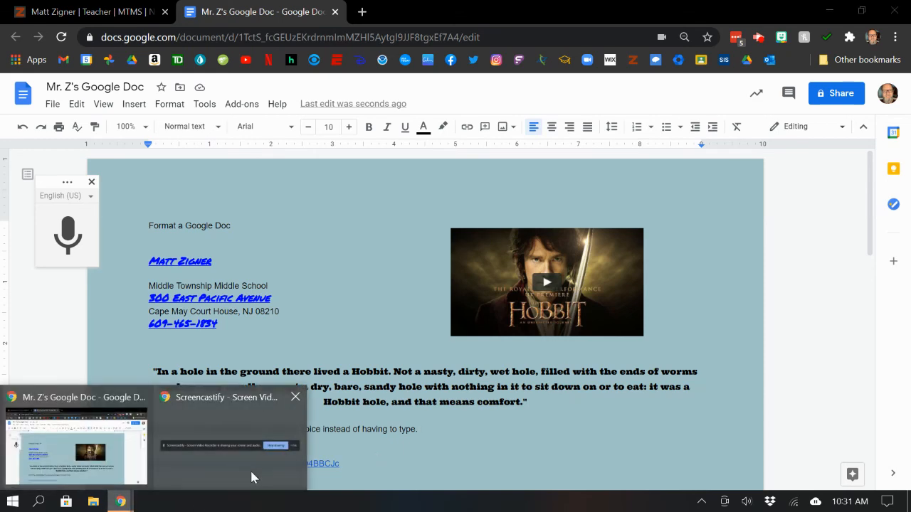